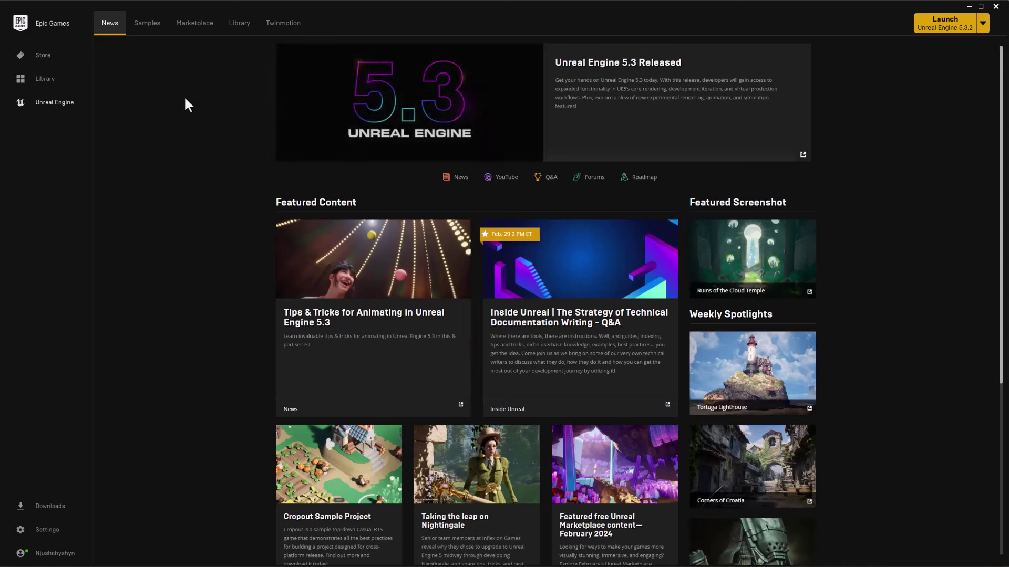
- Open the Virtual Studio sample's product page from the Unreal Engine Samples catalogue
left_click(144, 26)
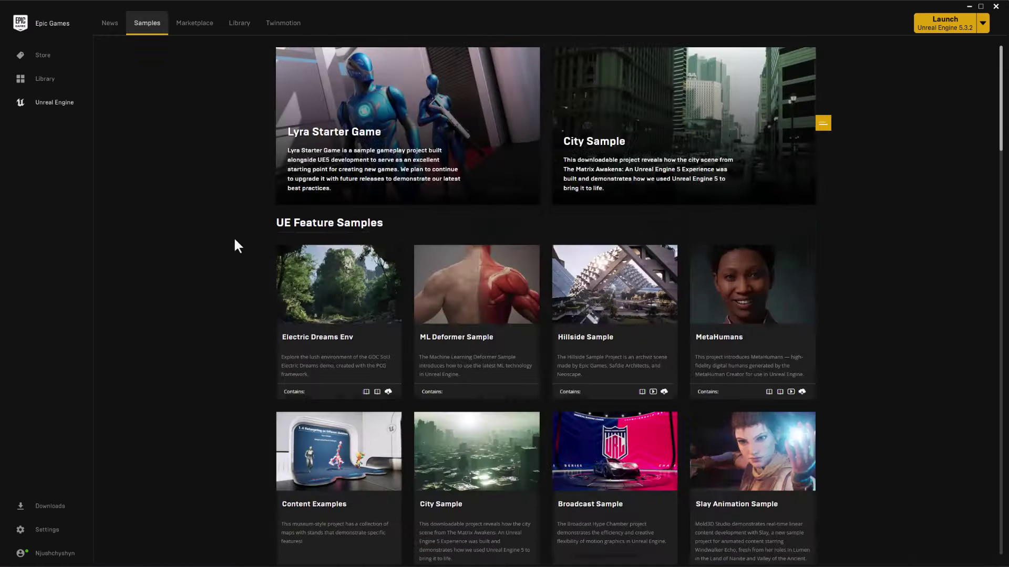
left_click_drag(1004, 130, 990, 222)
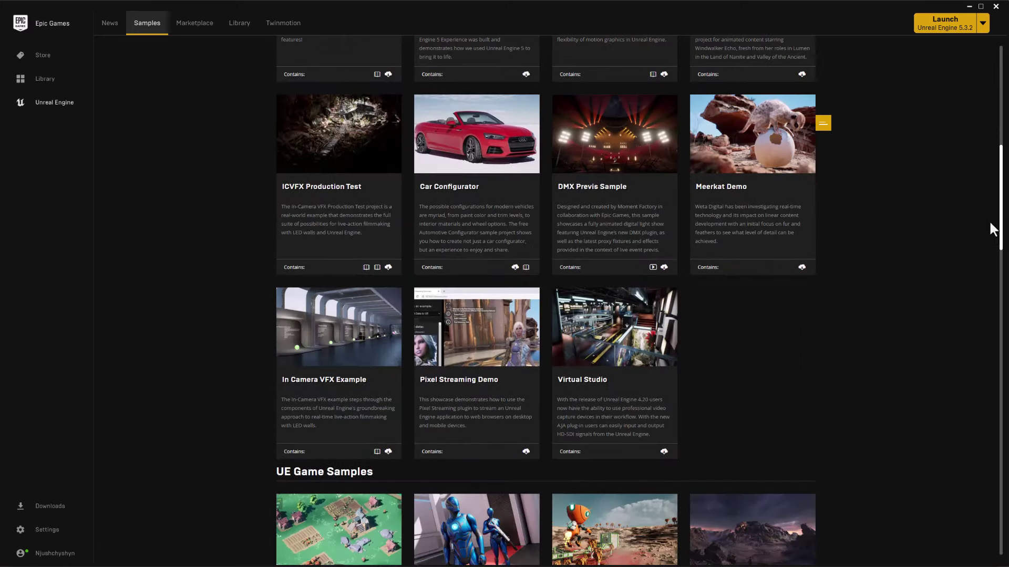
left_click(610, 339)
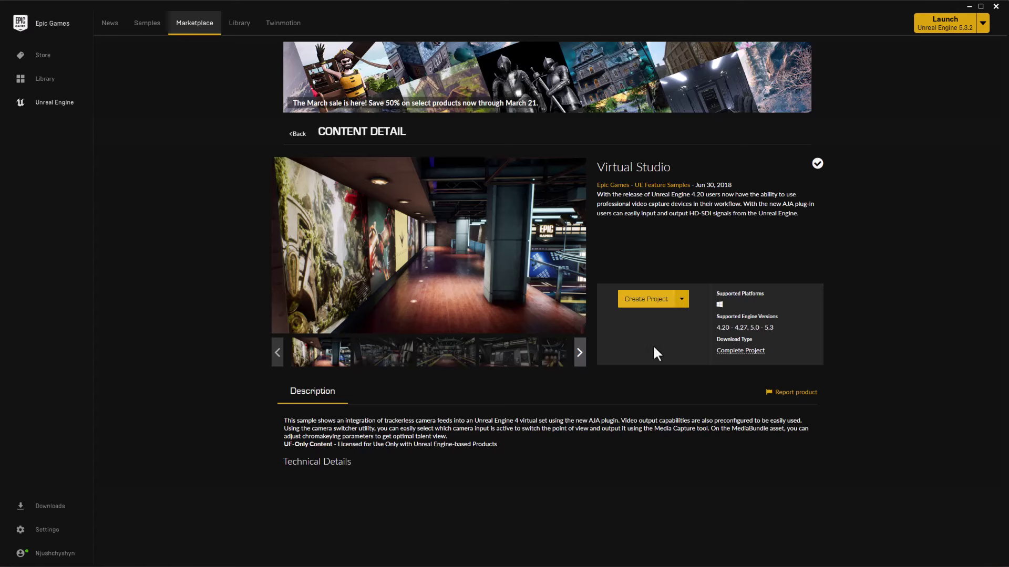
key("alt+Tab")
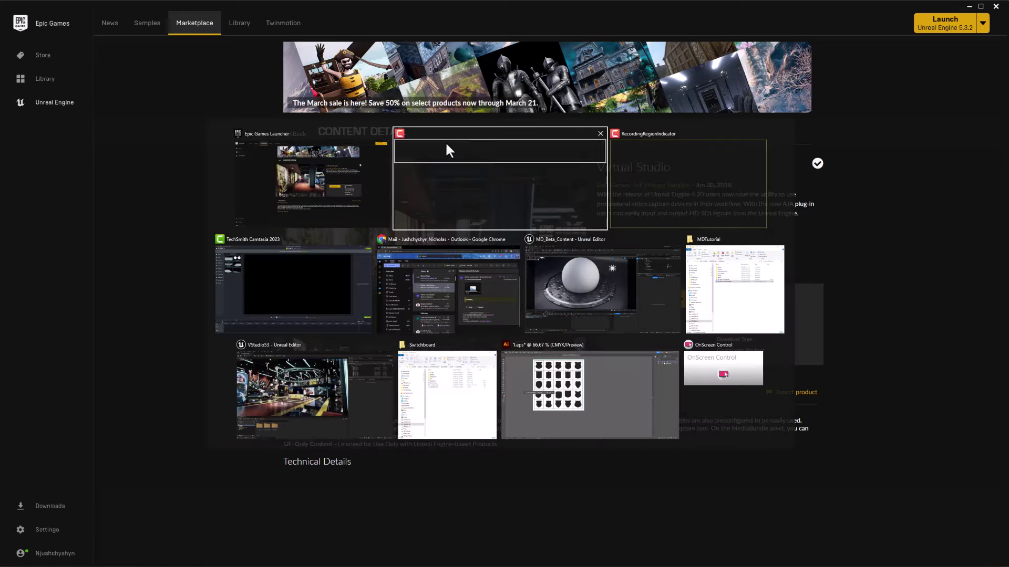
left_click(348, 401)
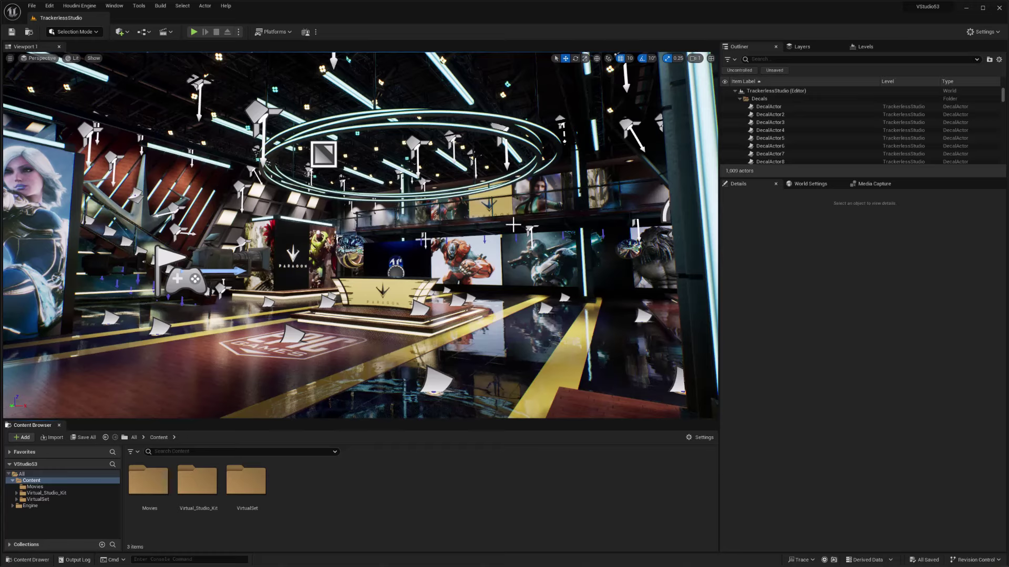
key("alt+Tab")
- Search the Marketplace for 'automotive', filter to free results, and open Automotive Materials
left_click(450, 196)
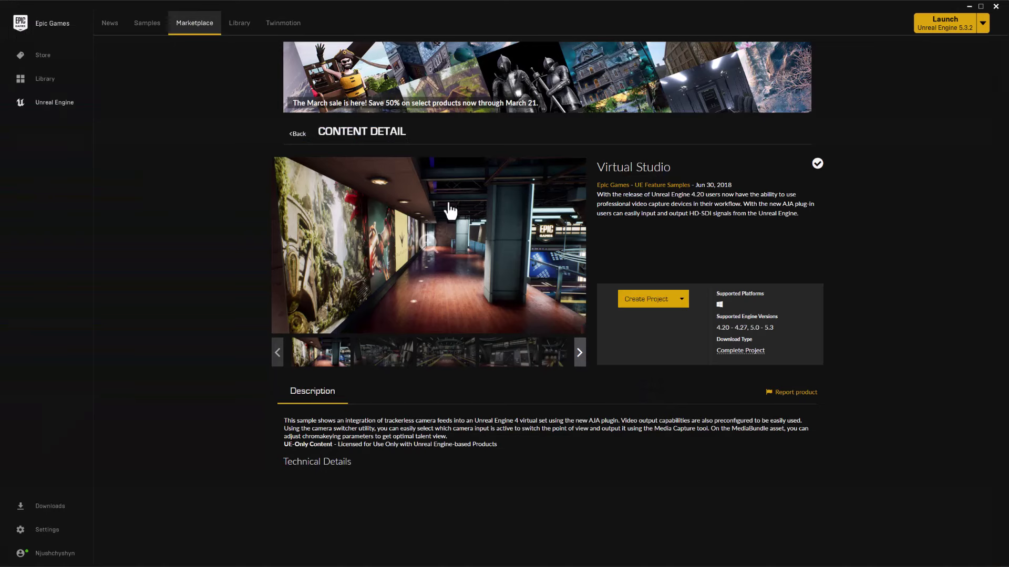
left_click(191, 37)
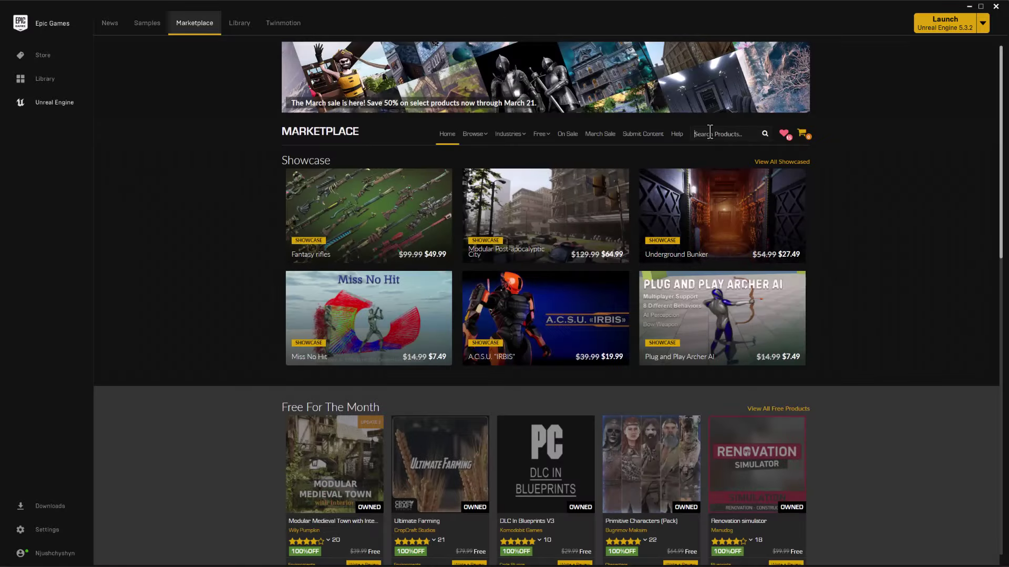
type("automotive")
key("Return")
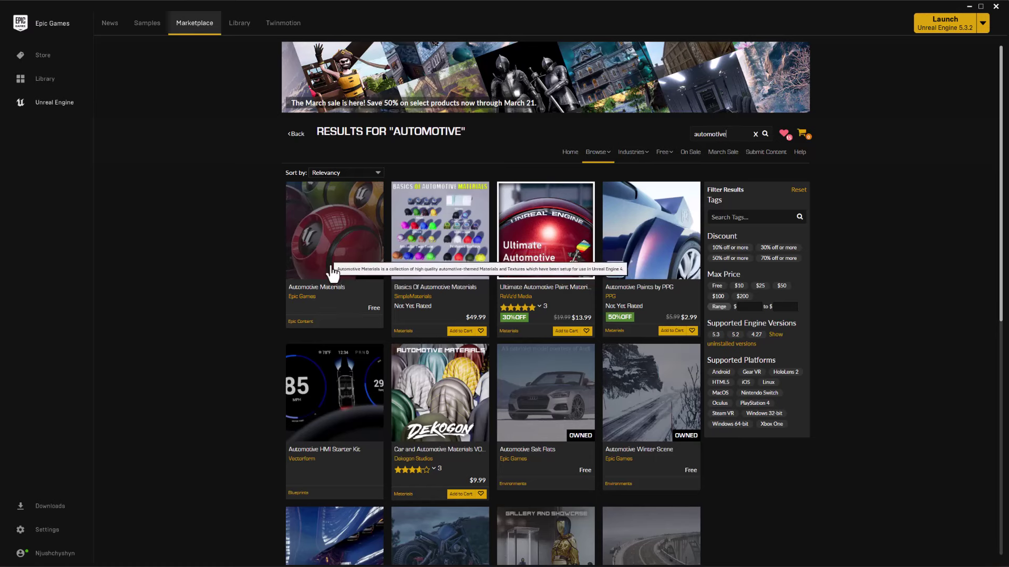
left_click(717, 287)
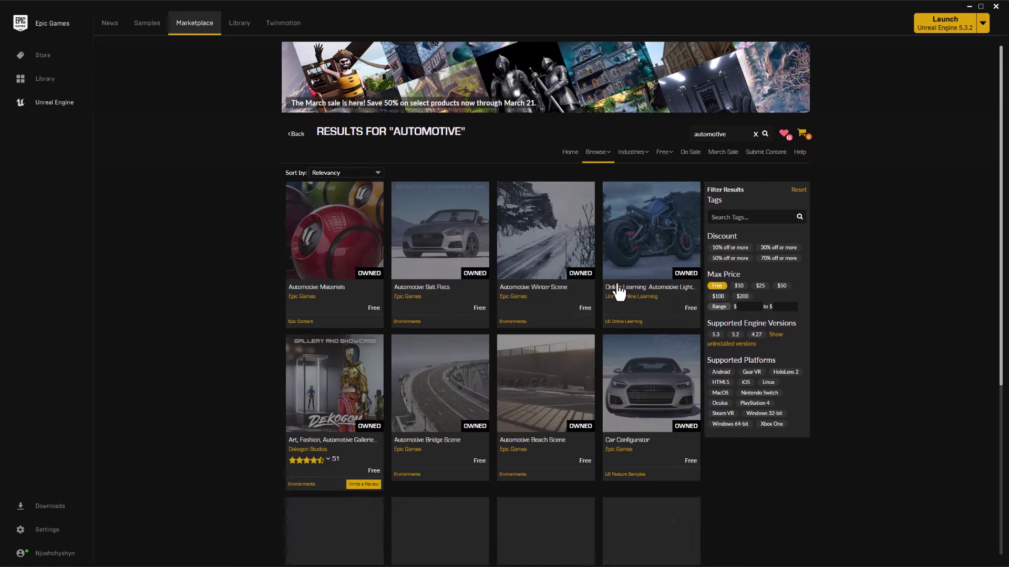
left_click(330, 254)
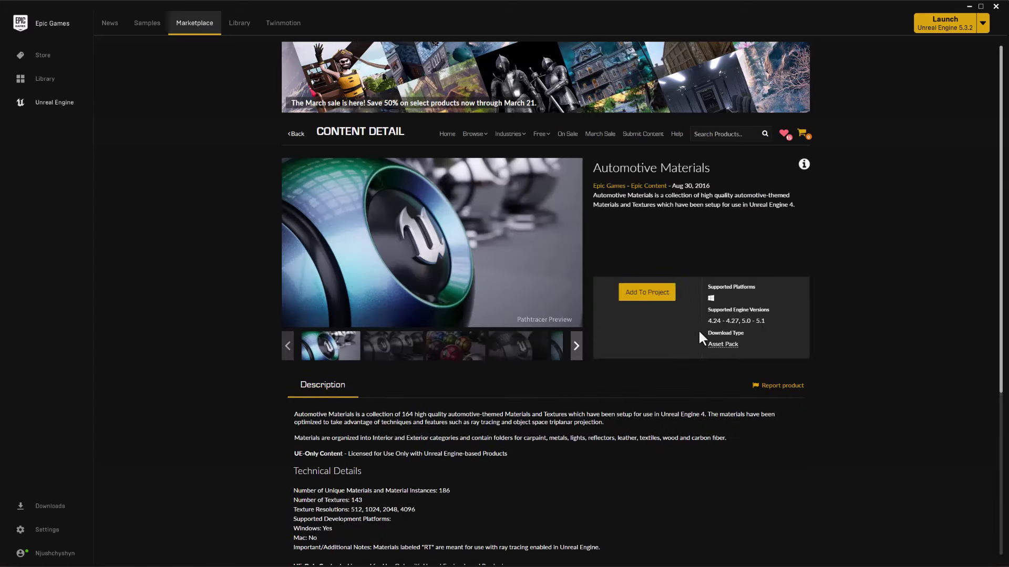
- Add Automotive Materials version 5.1 to VStudio53, with all projects shown in the list
left_click(645, 293)
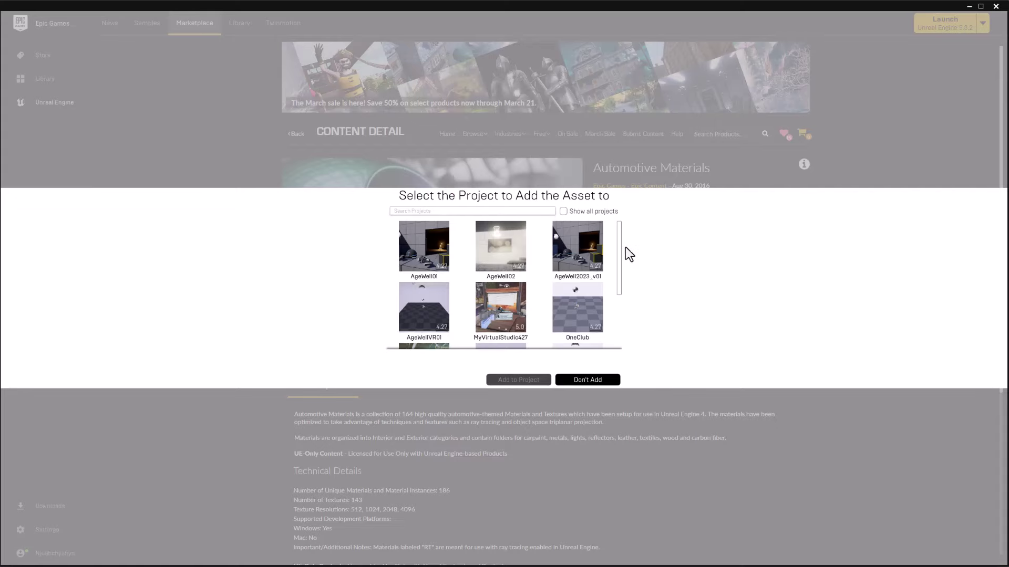
scroll(542, 228, "down", 2)
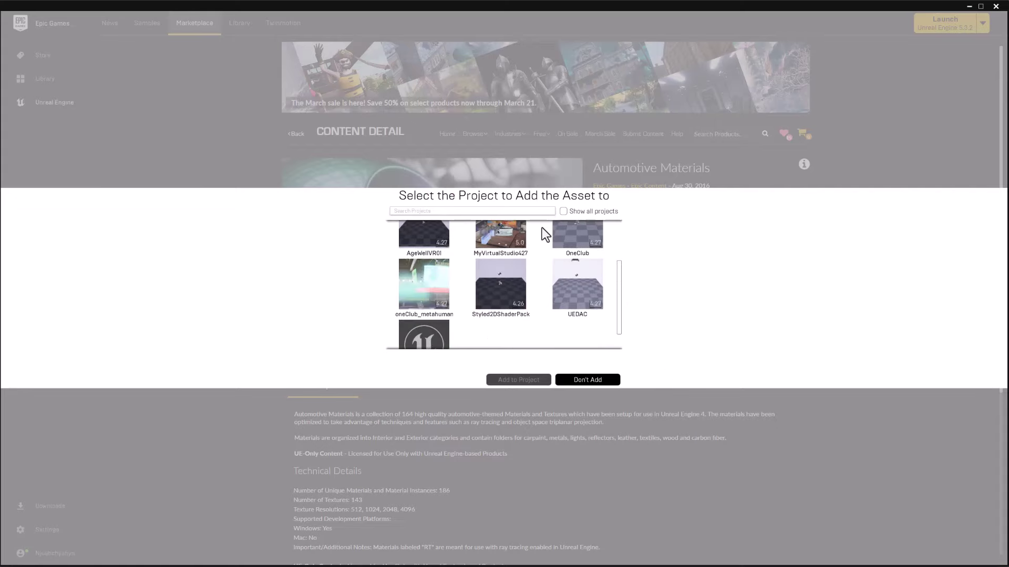
left_click(562, 214)
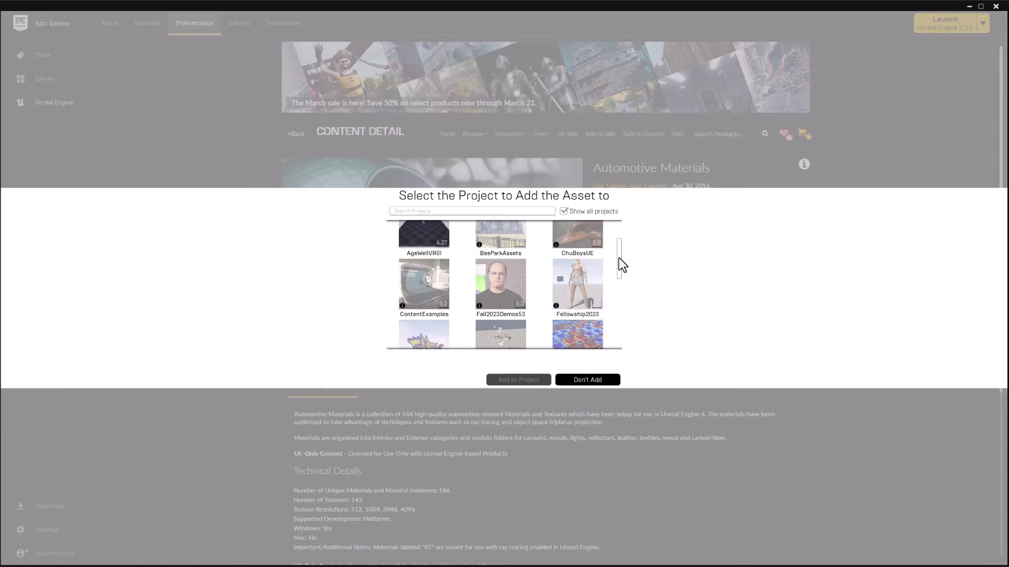
left_click_drag(619, 257, 619, 305)
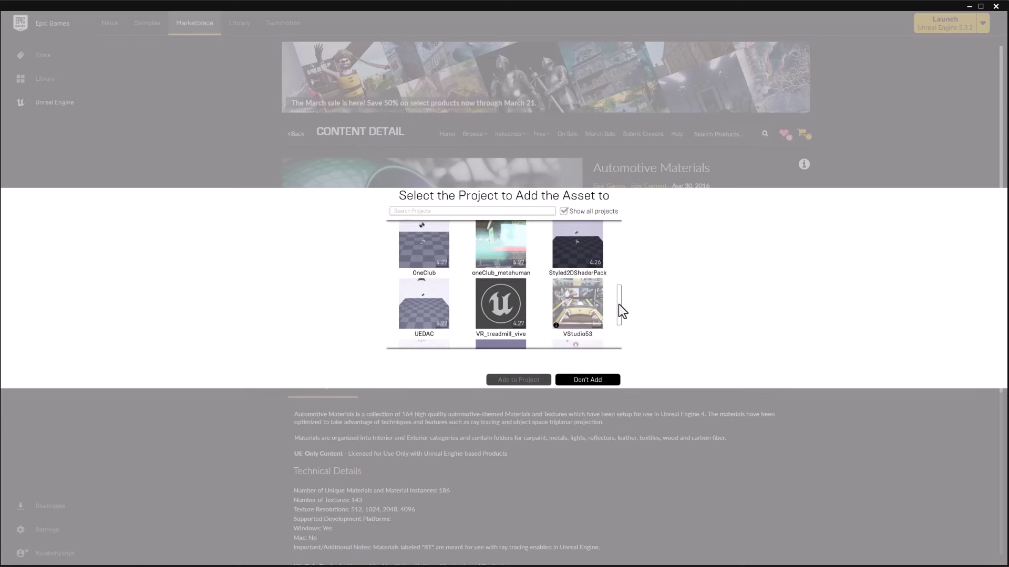
left_click(579, 301)
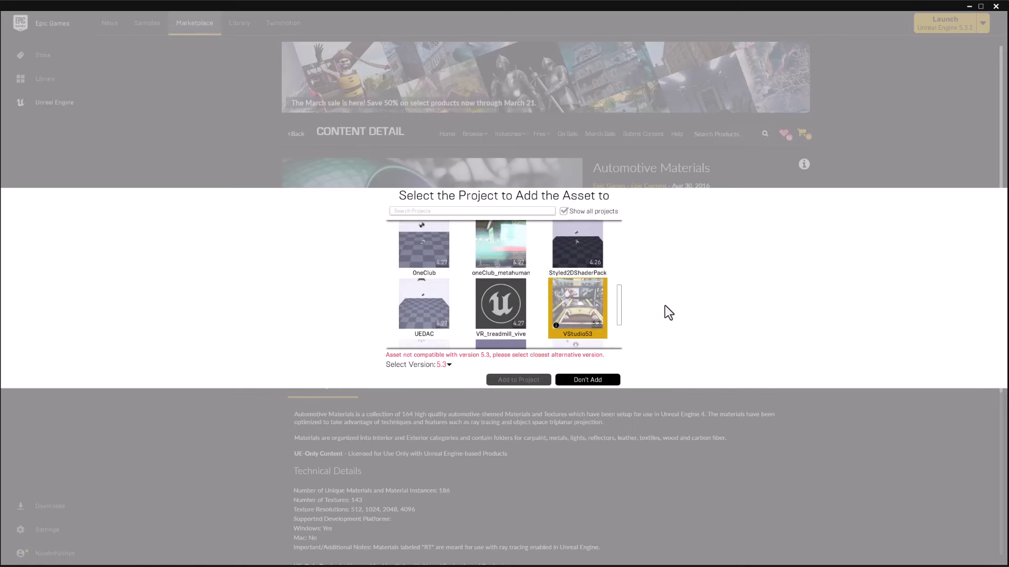
left_click(449, 365)
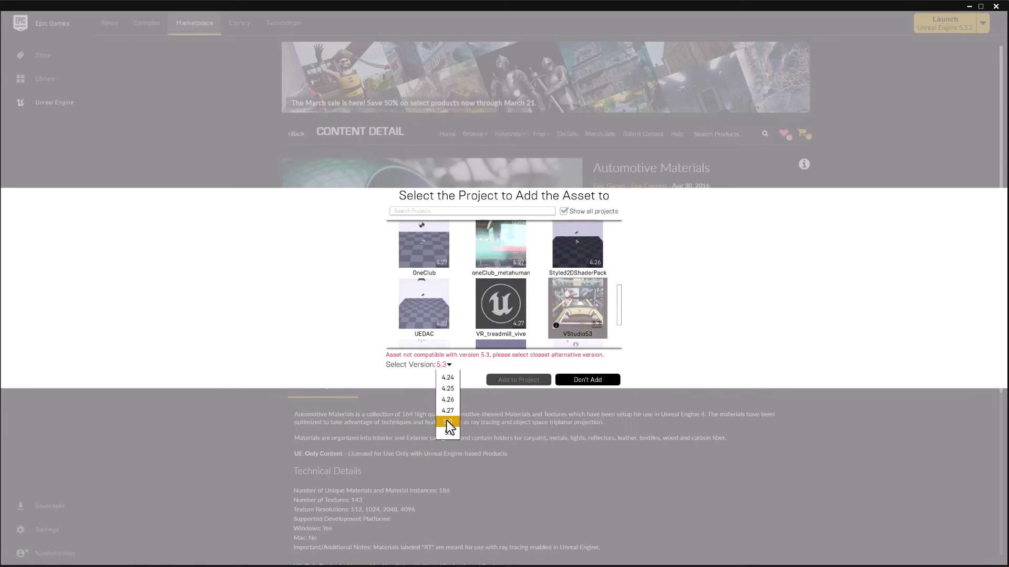
left_click(447, 422)
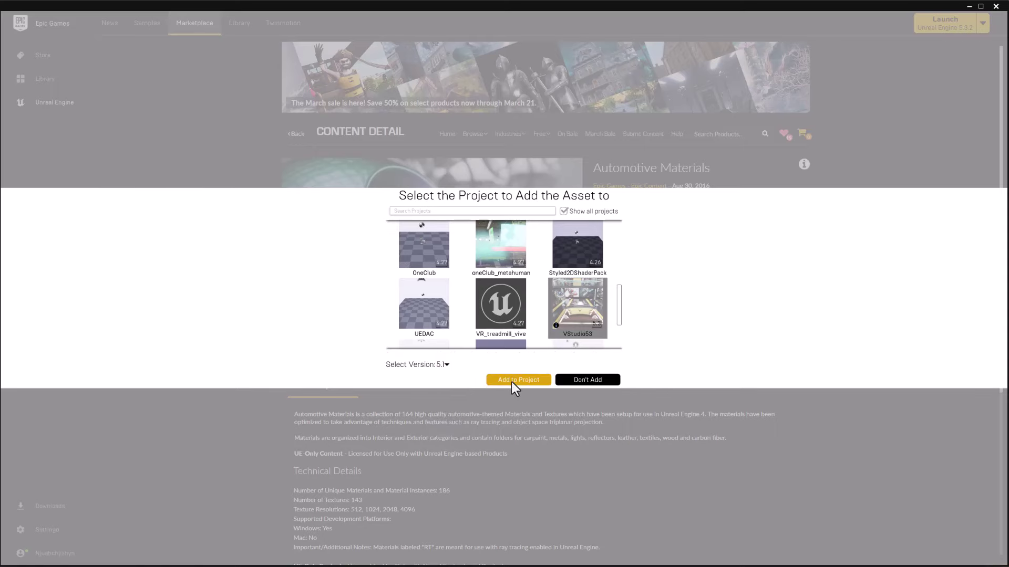
left_click(494, 380)
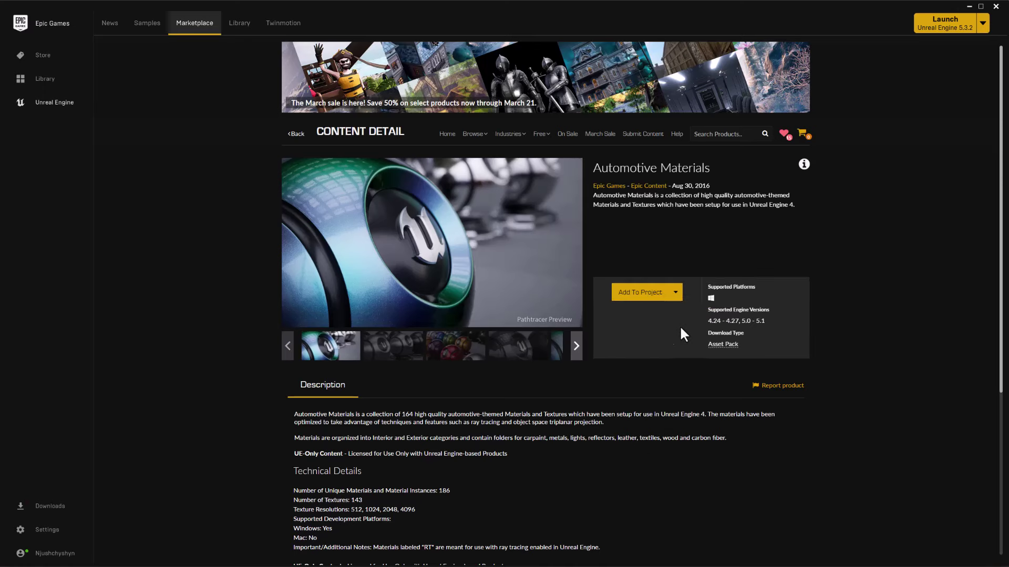
- In the VStudio53 editor, load AutomotiveMaterials > Maps > Overview
key("alt+Tab")
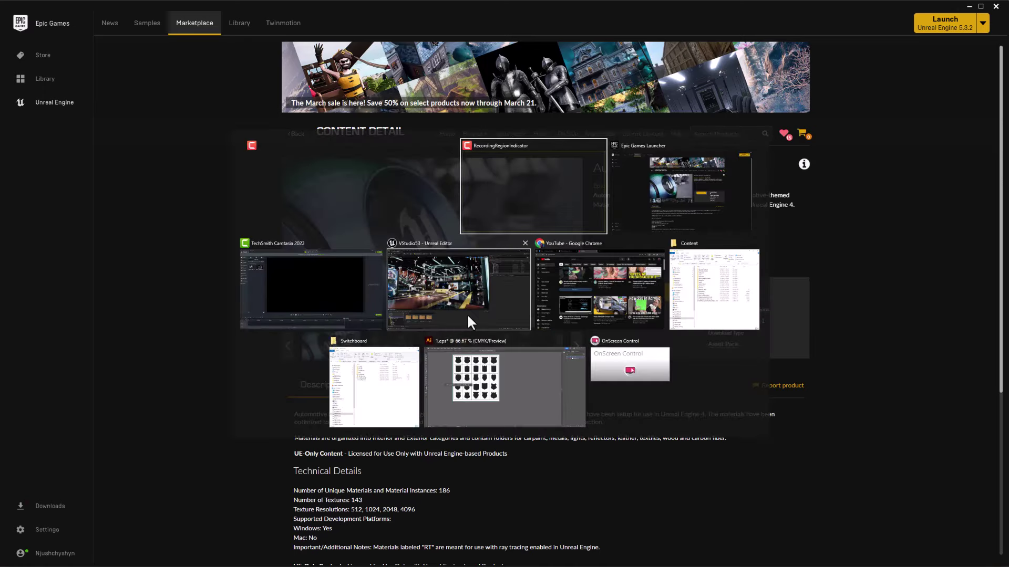
left_click(427, 282)
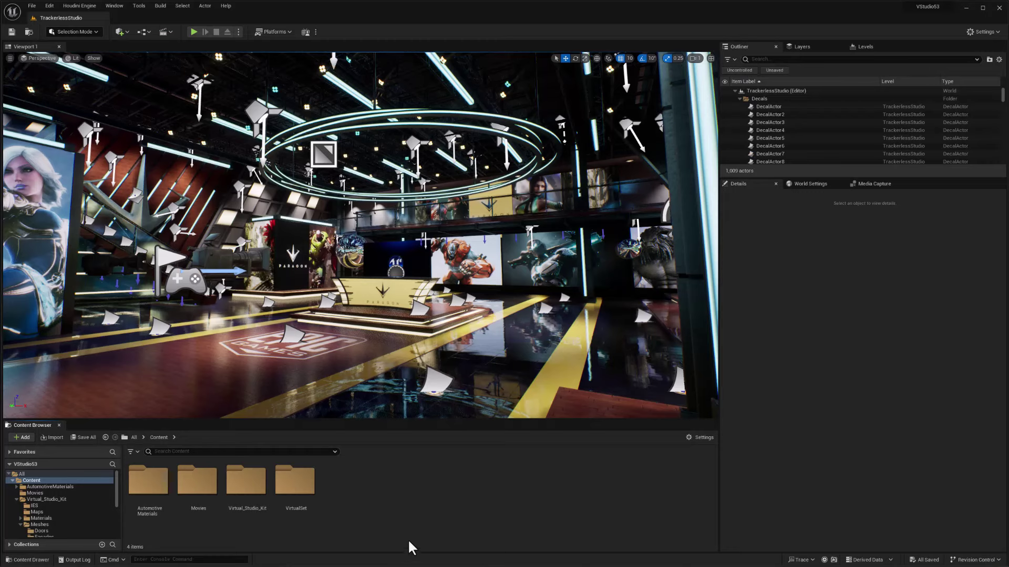
double_click(142, 489)
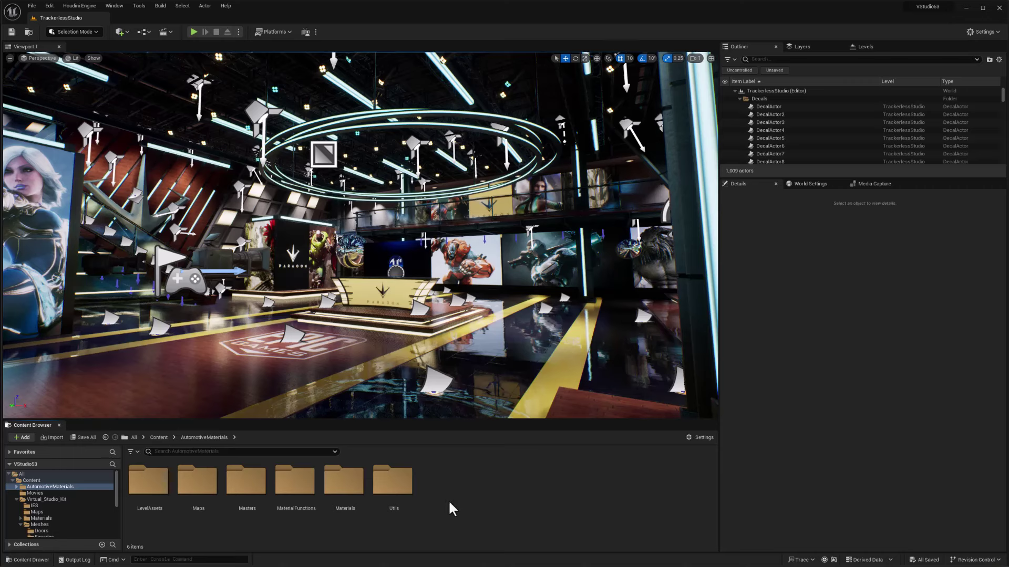
double_click(189, 499)
double_click(146, 494)
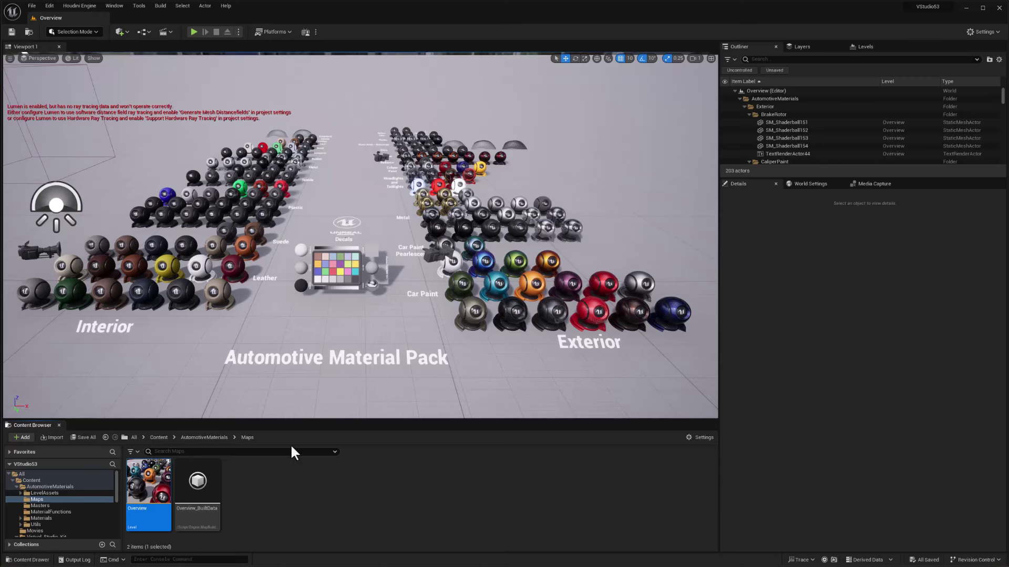
- Migrate the AutomotiveMaterials and Virtual_Studio_Kit folders together to MDTutorial/Content
left_click(159, 439)
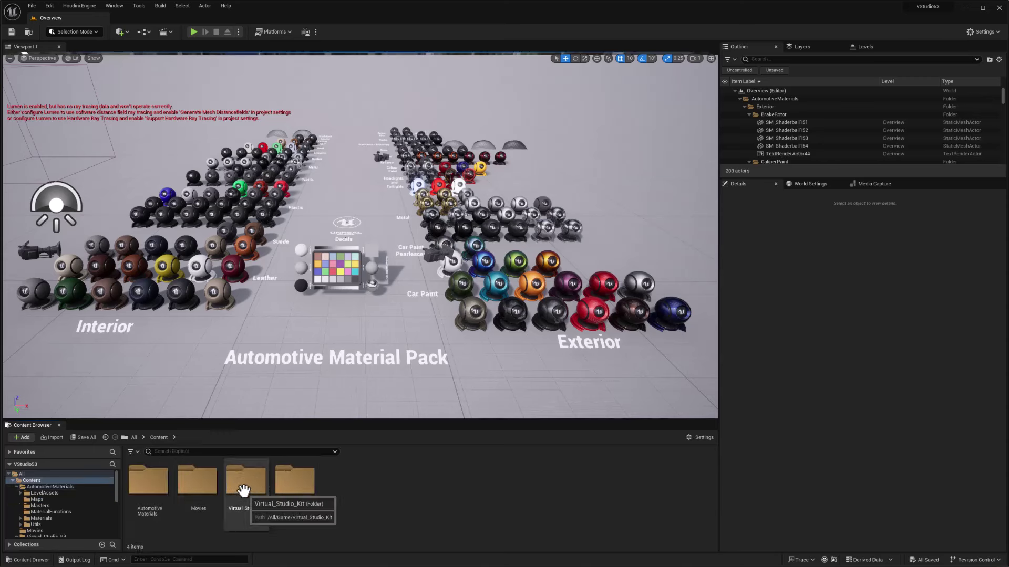
left_click(148, 482)
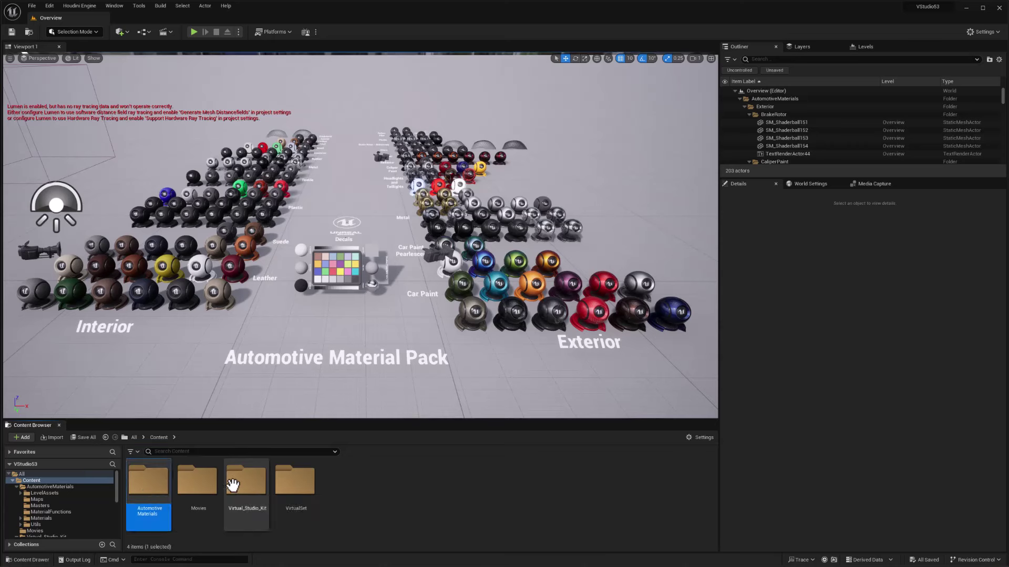
left_click(233, 484, "ctrl")
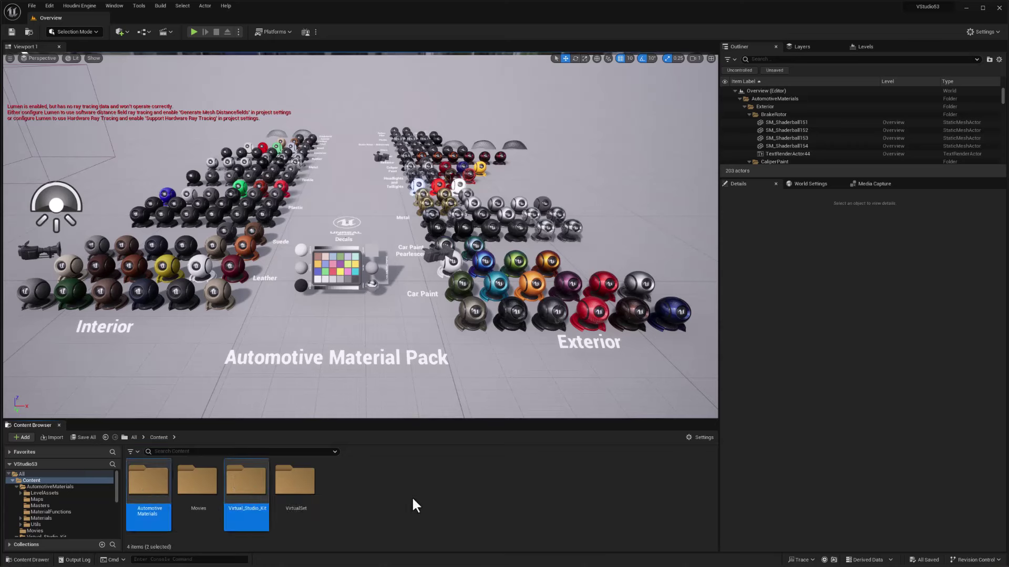
right_click(250, 482)
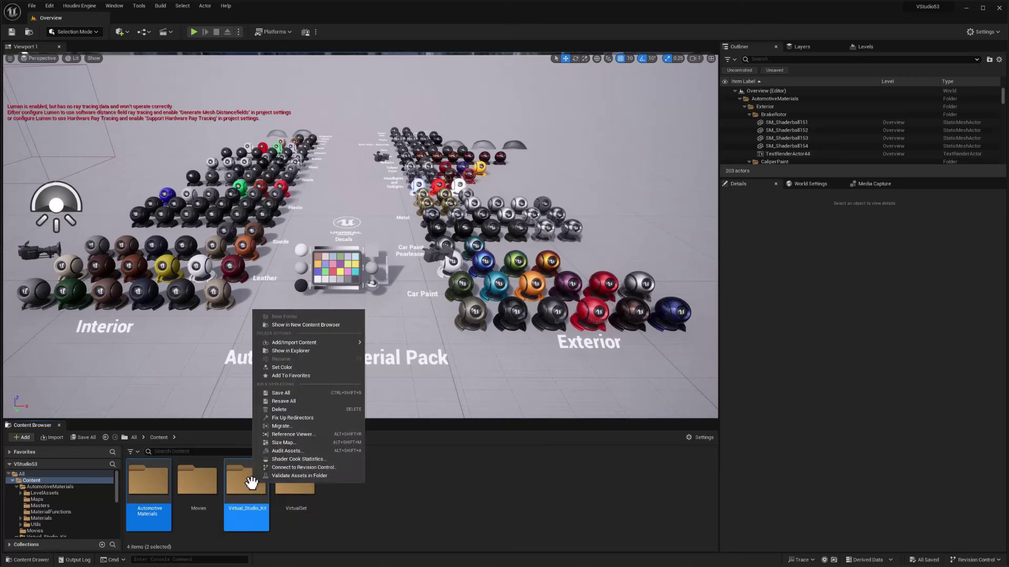
left_click(301, 426)
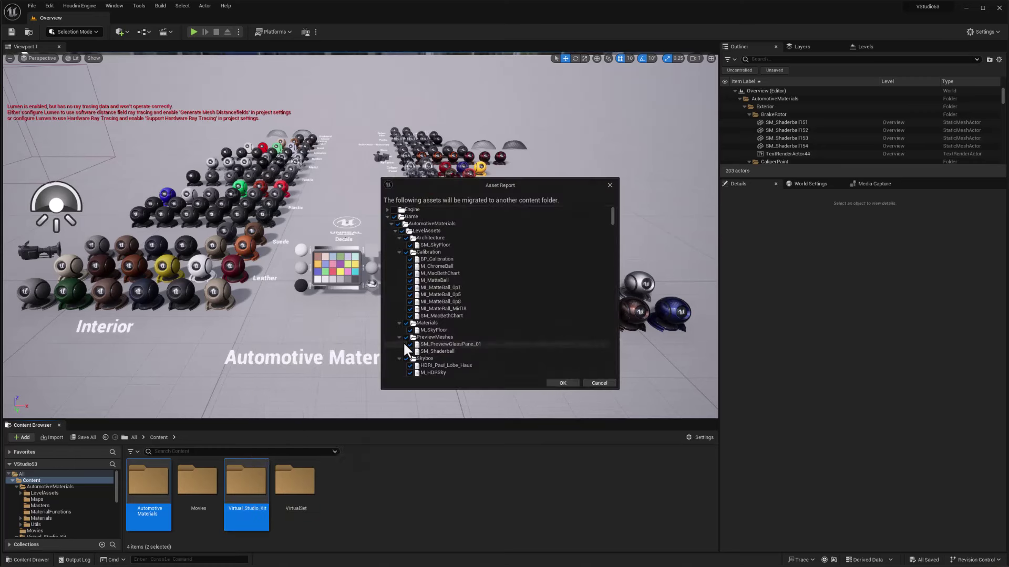
left_click(562, 384)
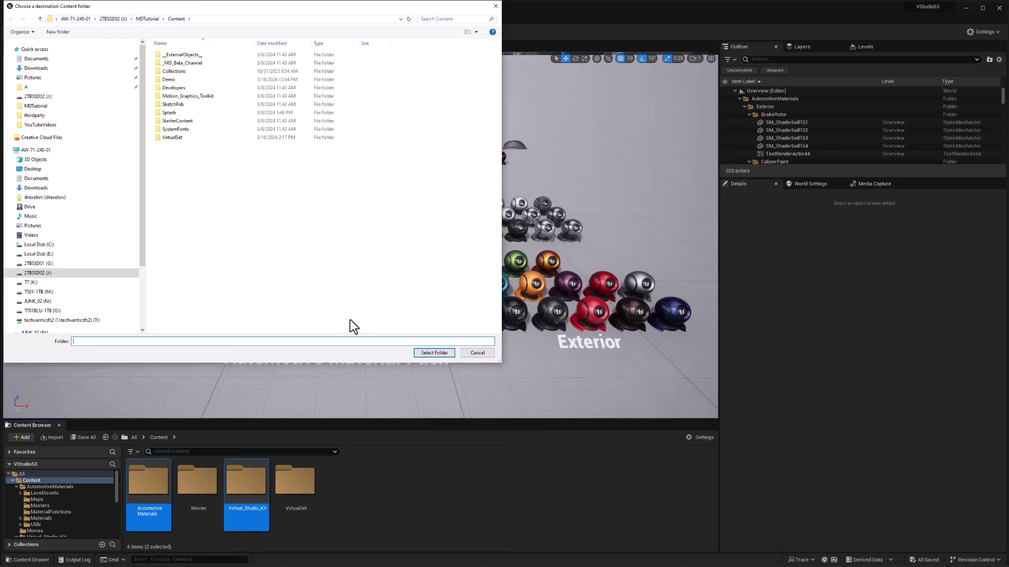
left_click(433, 353)
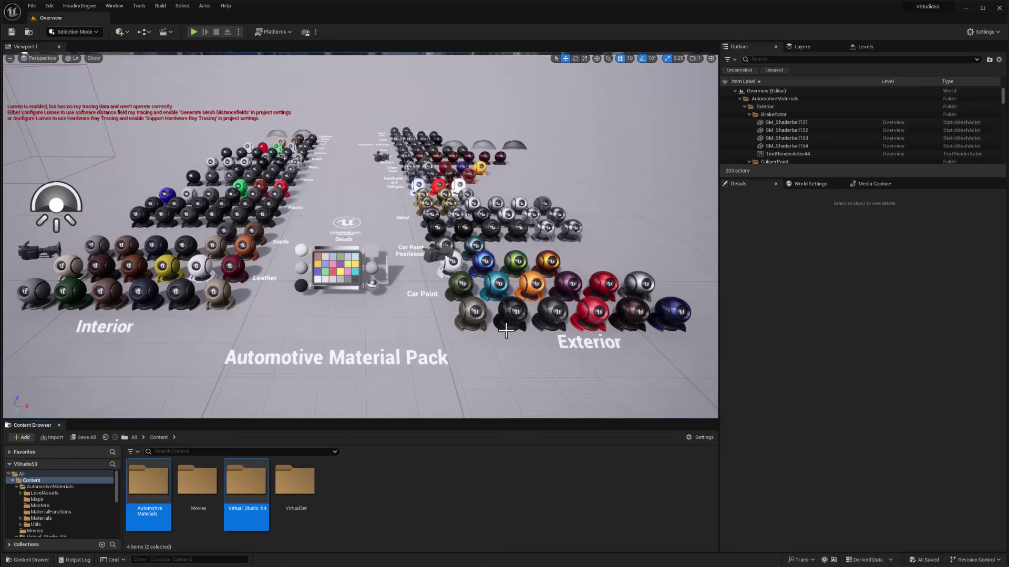
- Launch MD_Beta_Content.uproject from the MDTutorial folder in File Explorer
key("alt+Tab")
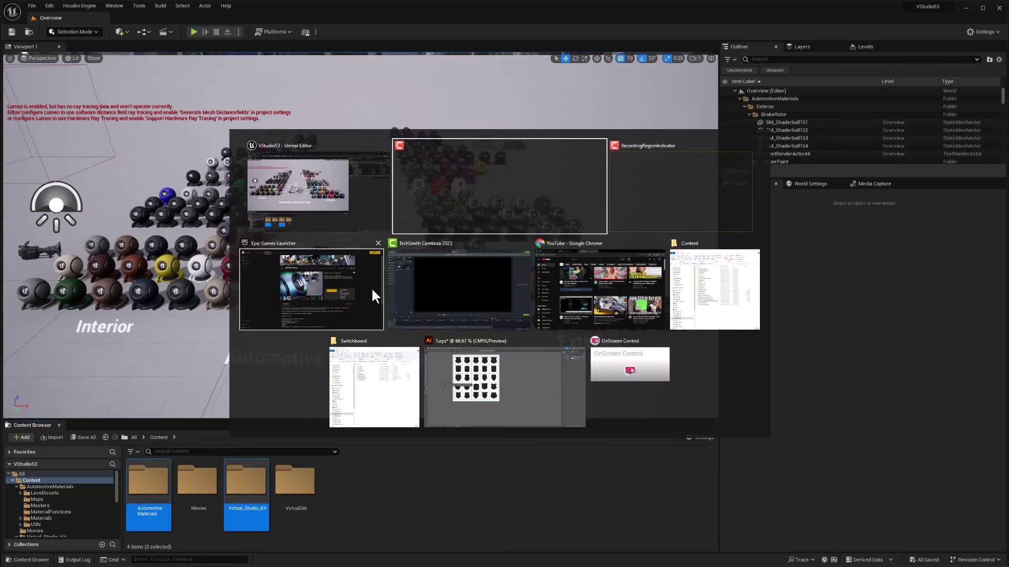
left_click(721, 321)
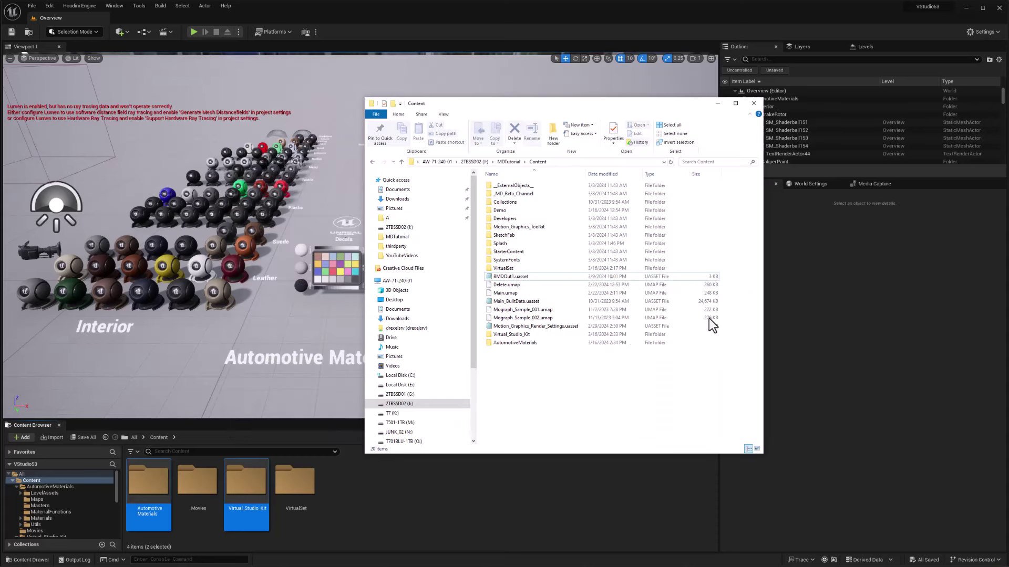
left_click(503, 162)
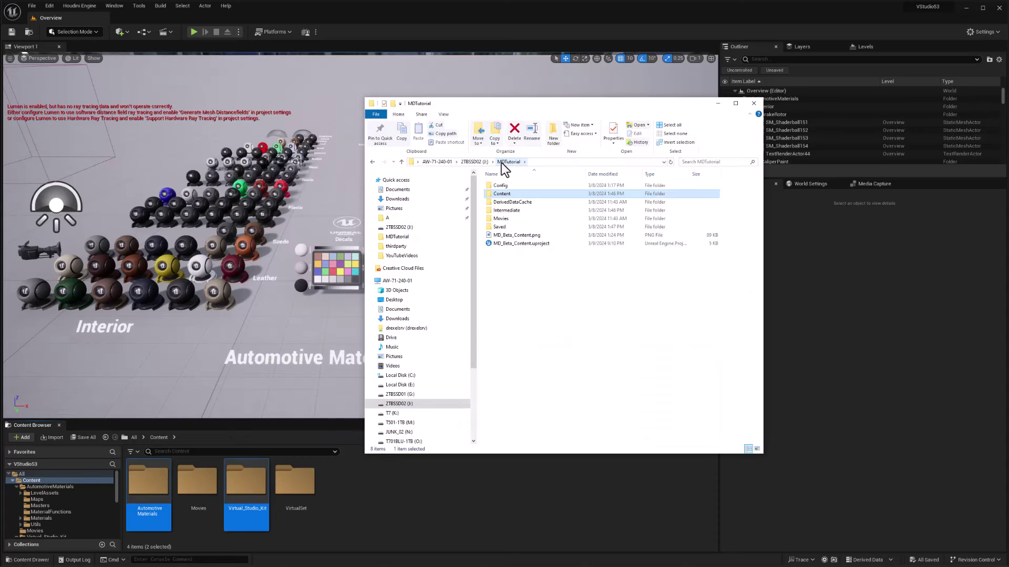
double_click(513, 245)
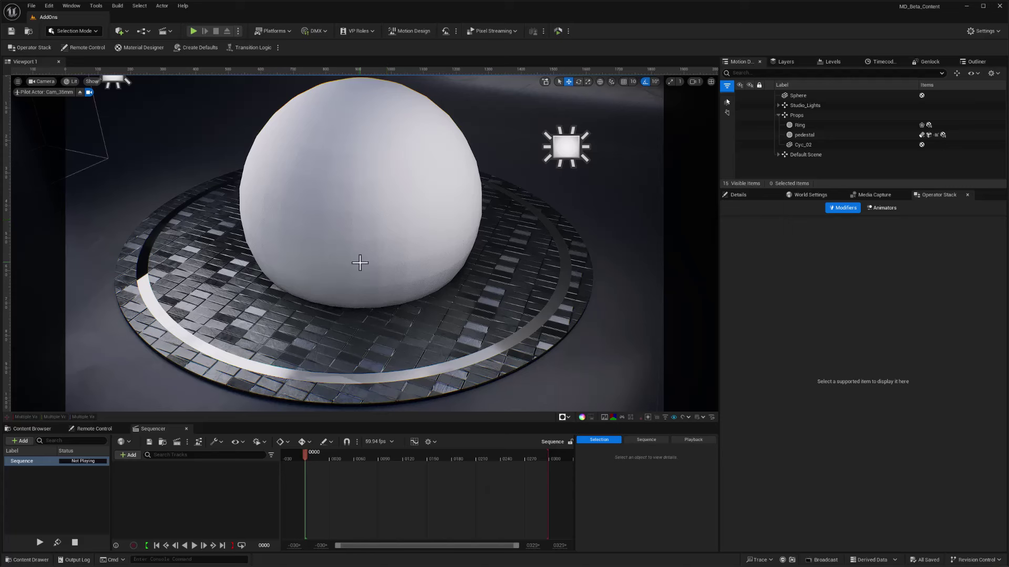
- Load the migrated AutomotiveMaterials > Maps > Overview level, then return to the top Content folder
left_click(33, 430)
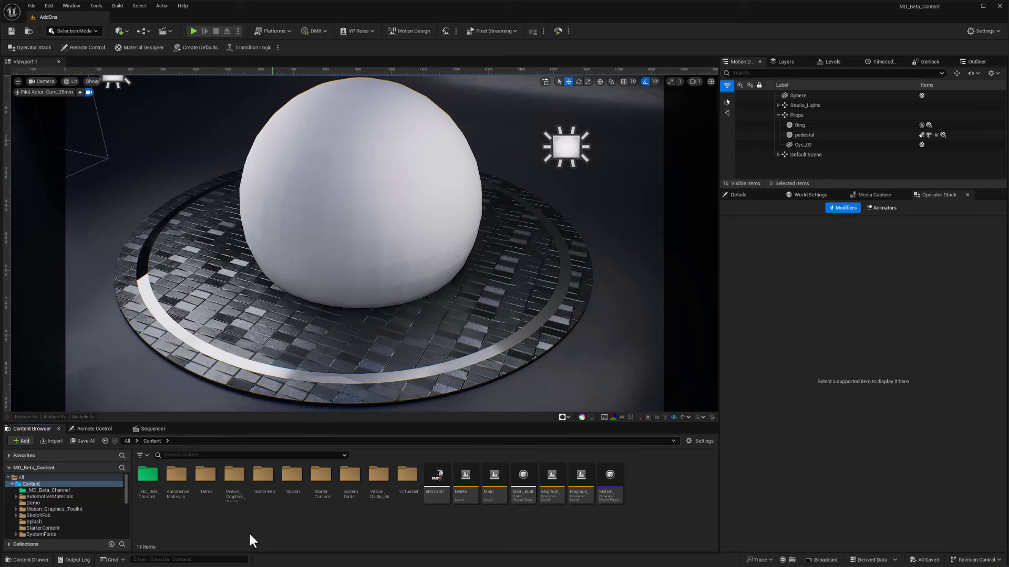
double_click(175, 477)
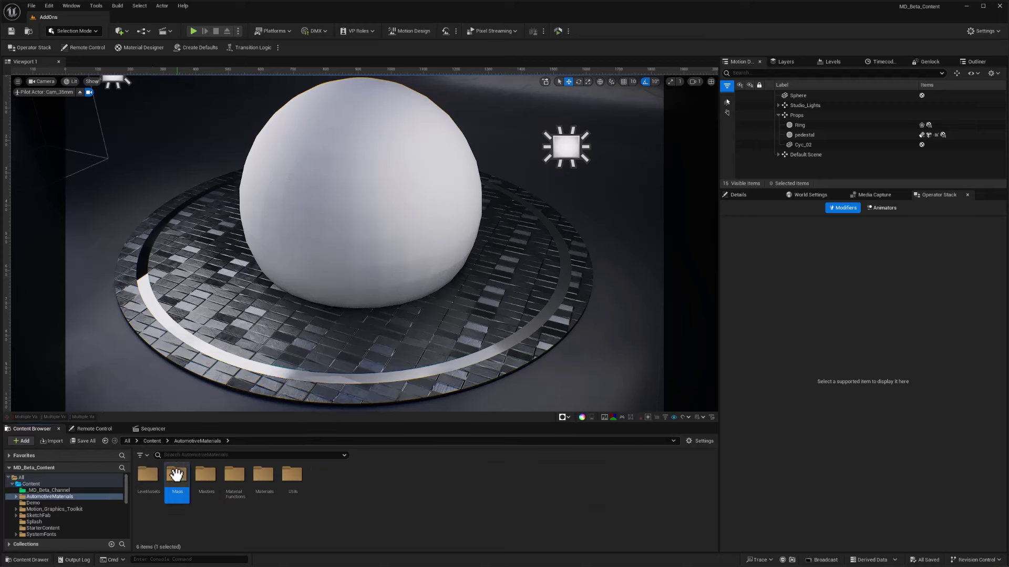
double_click(176, 476)
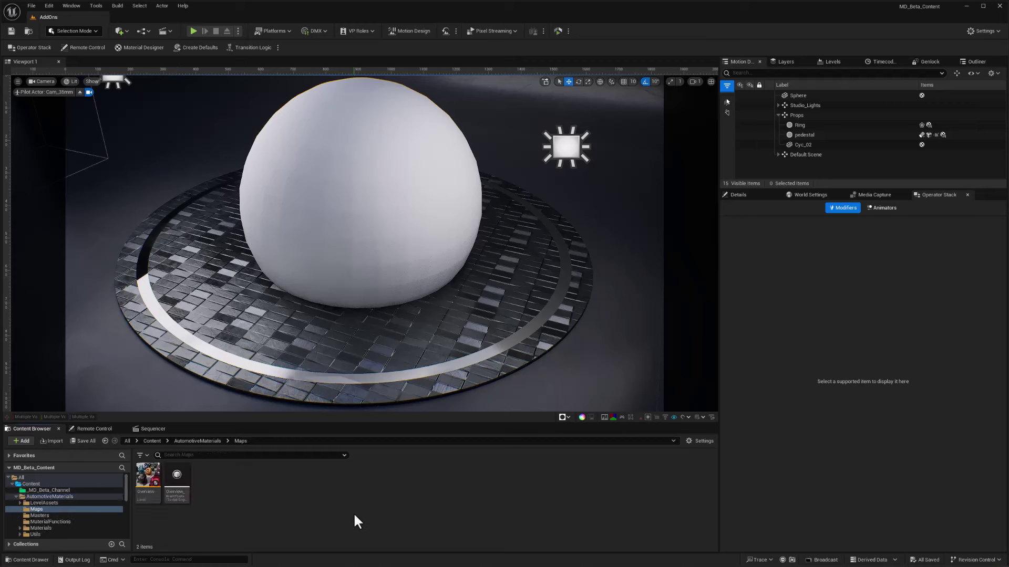
double_click(142, 475)
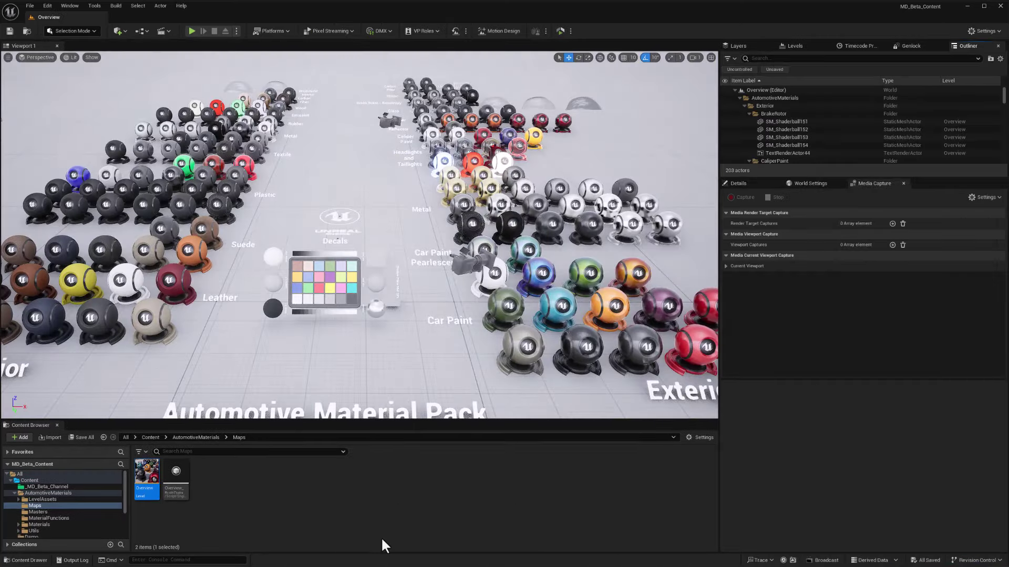
left_click(151, 437)
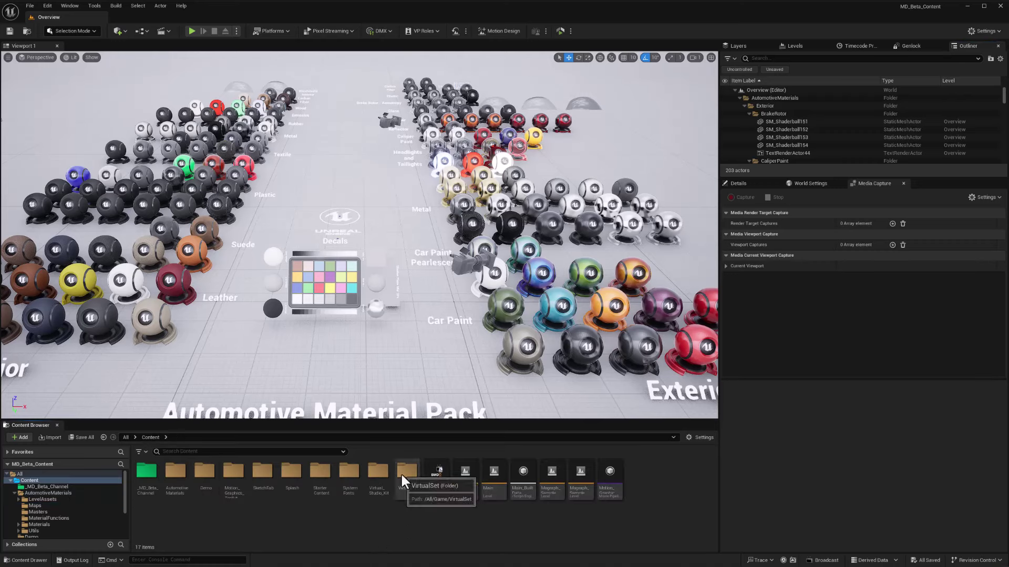
- Load Virtual_Studio_Kit > Maps > TrackerlessStudio, then browse into the Content > Demo folder
double_click(378, 472)
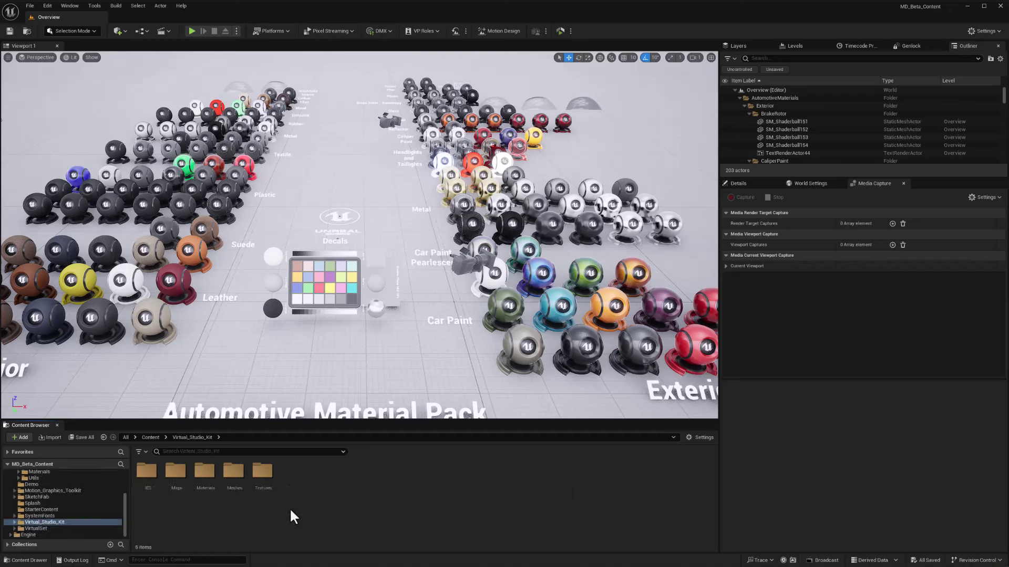
double_click(175, 472)
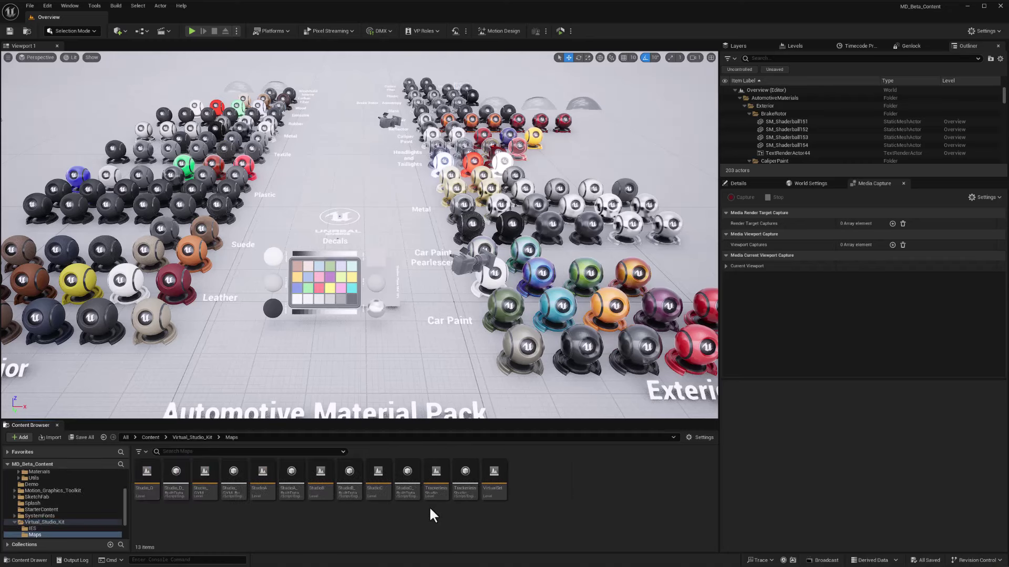
double_click(434, 479)
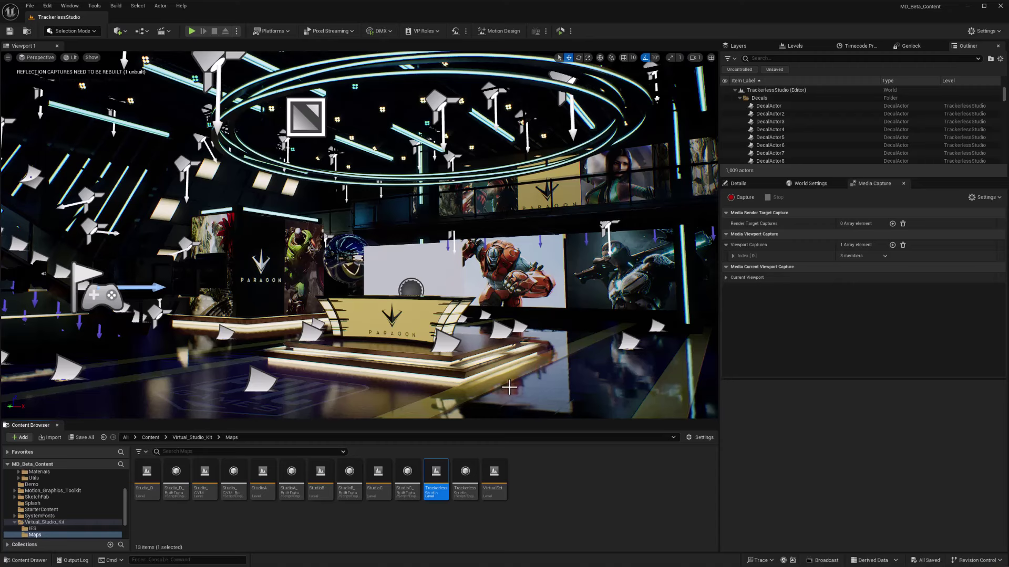
left_click(151, 437)
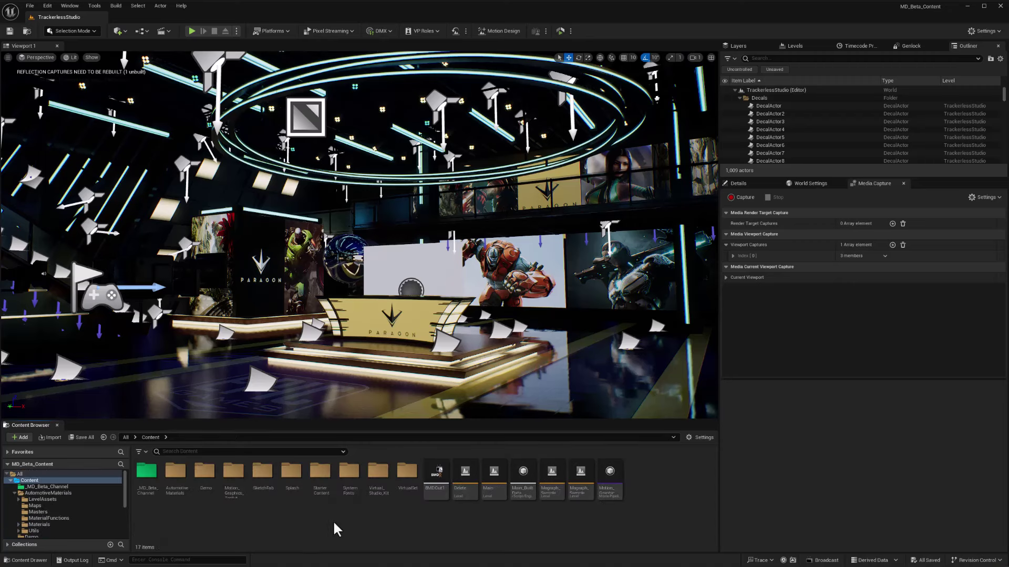
double_click(207, 475)
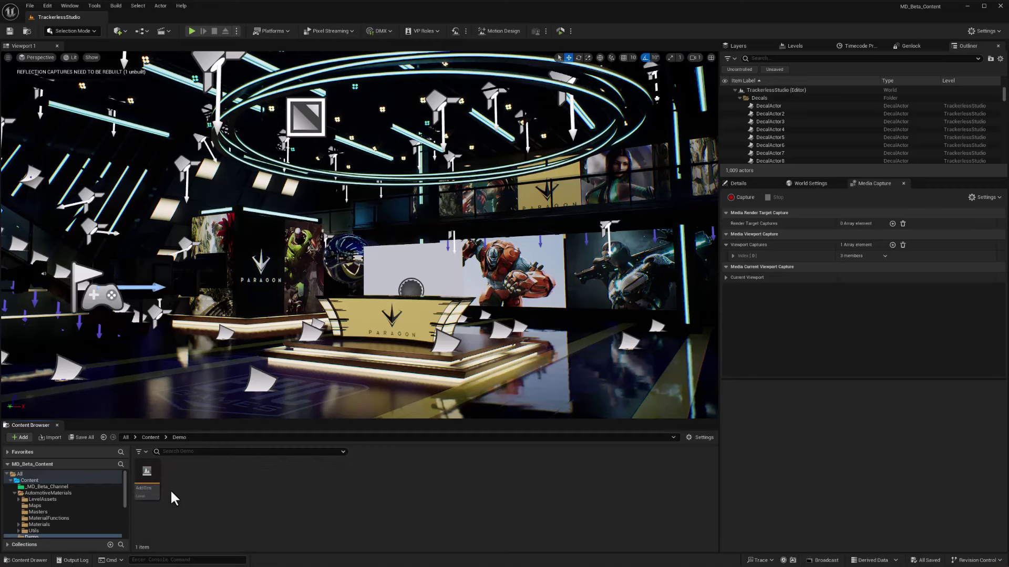
- Open the AddOns level and apply MI_CarPaint_Mix_01 from Exterior > CarPaint to the sphere
double_click(146, 478)
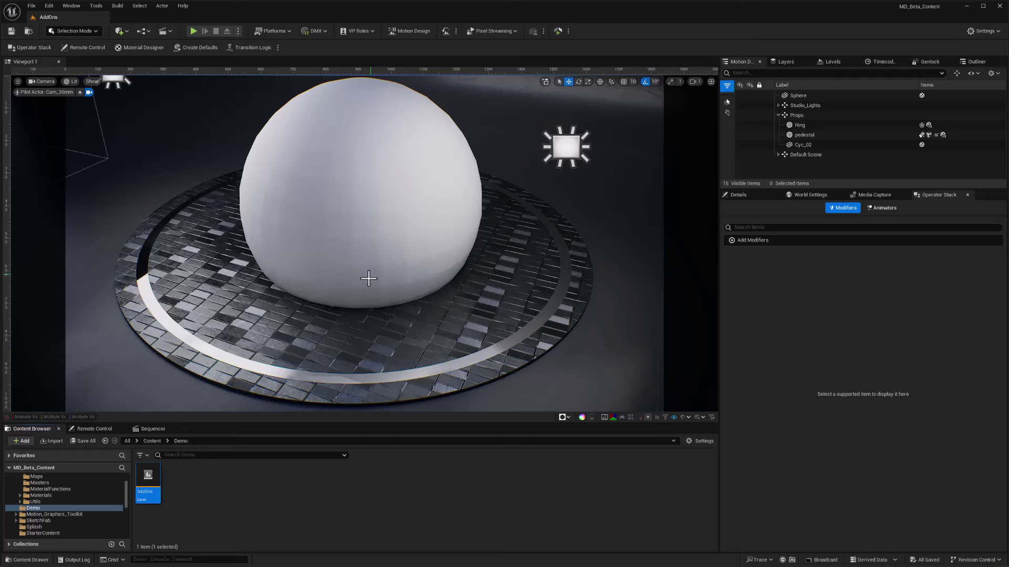
left_click(152, 441)
double_click(177, 475)
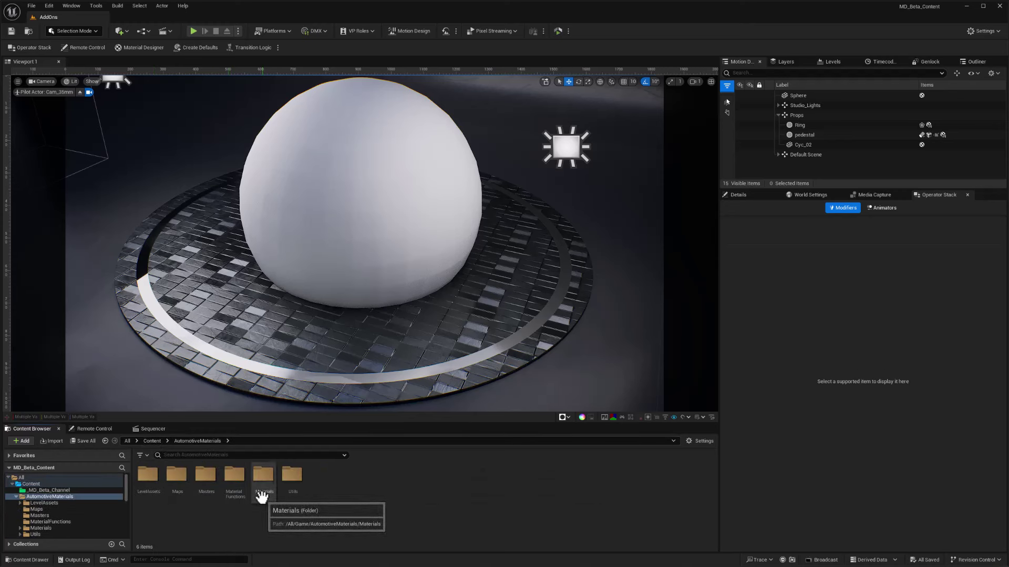
double_click(261, 475)
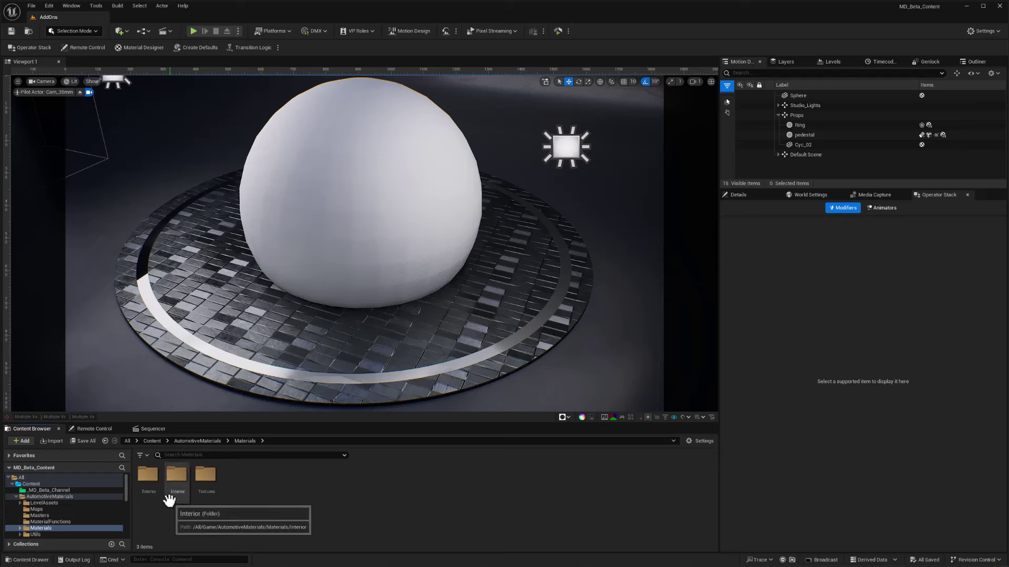
double_click(147, 478)
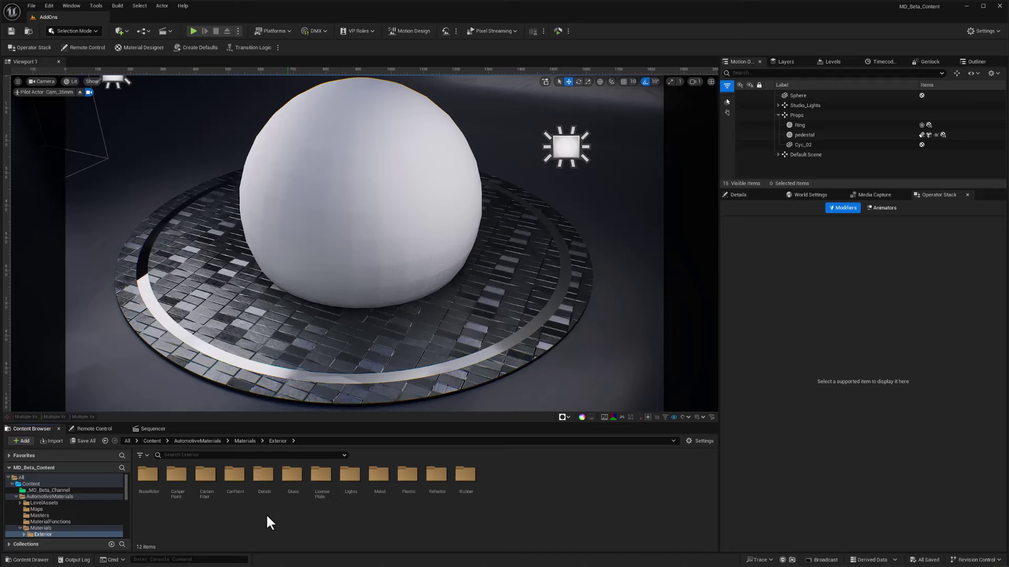
double_click(235, 474)
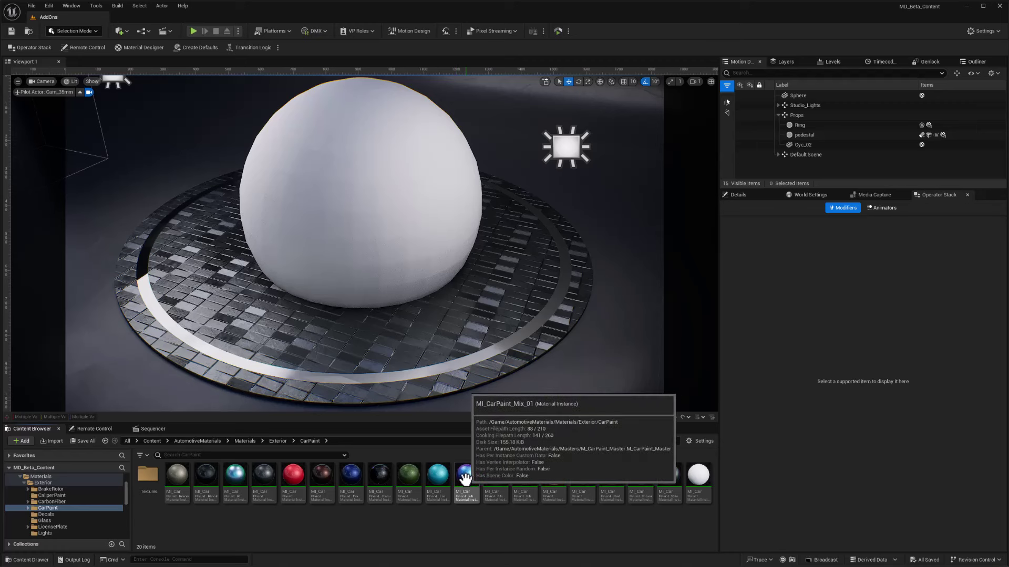
left_click_drag(465, 478, 367, 207)
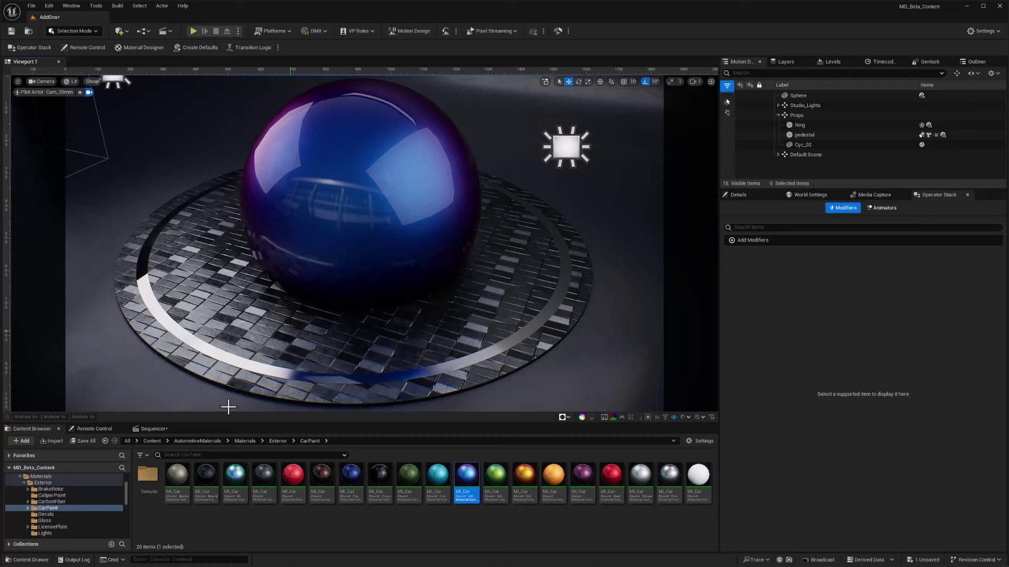
- Apply MI_Glow_04 from Virtual_Studio_Kit > Materials > Glow to the ring around the pedestal
left_click(152, 442)
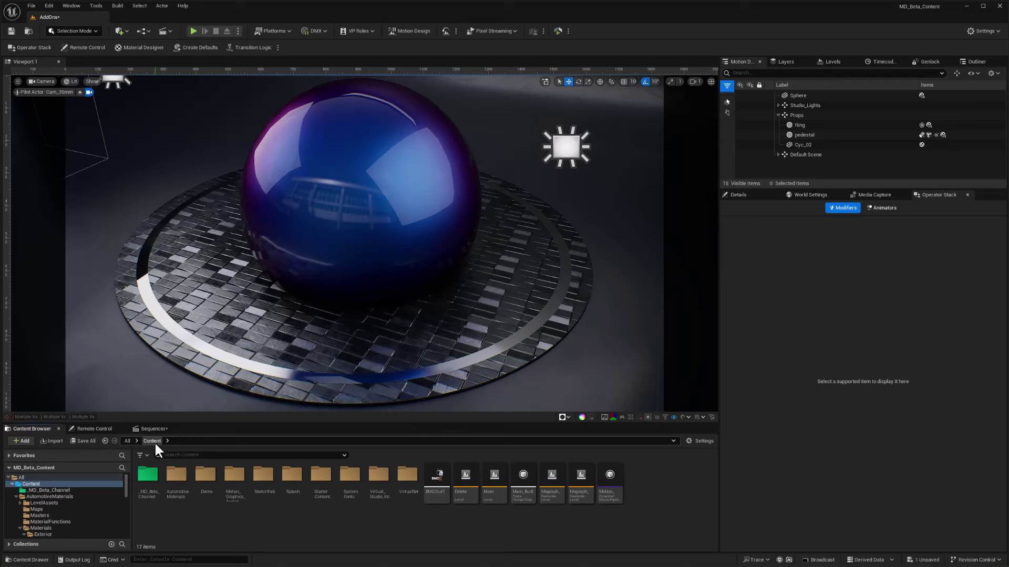
left_click(377, 477)
double_click(376, 477)
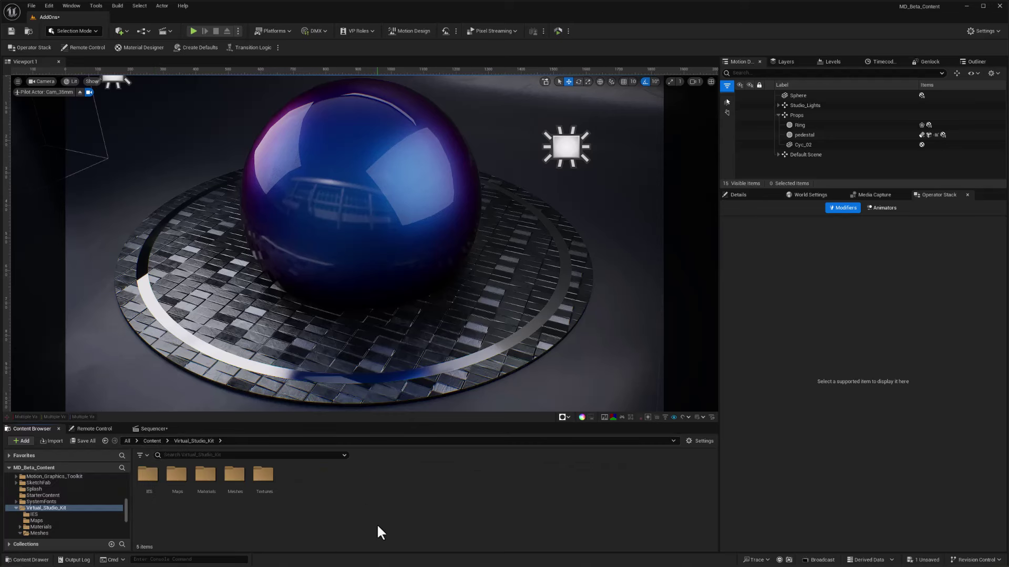
double_click(202, 473)
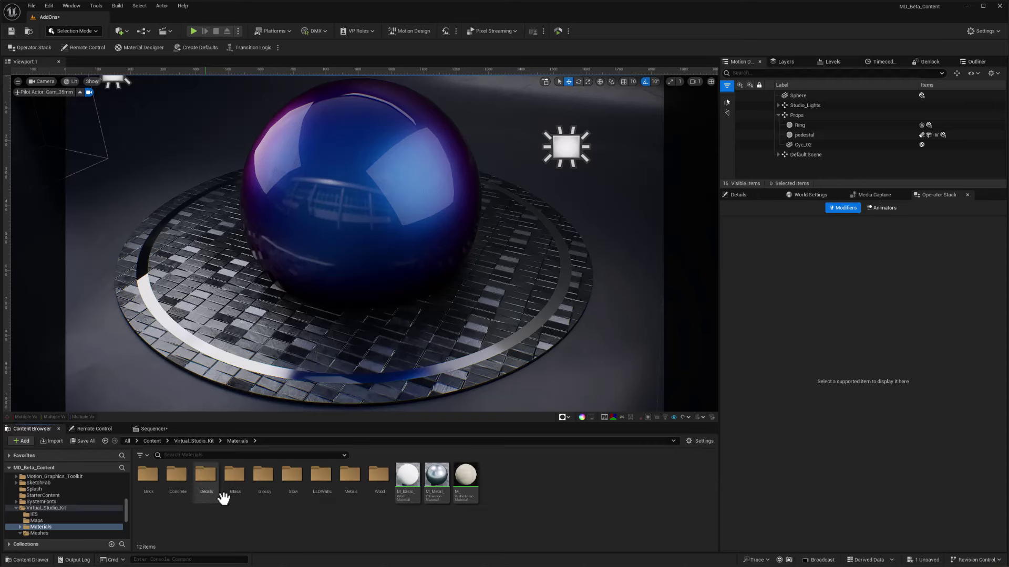
double_click(293, 476)
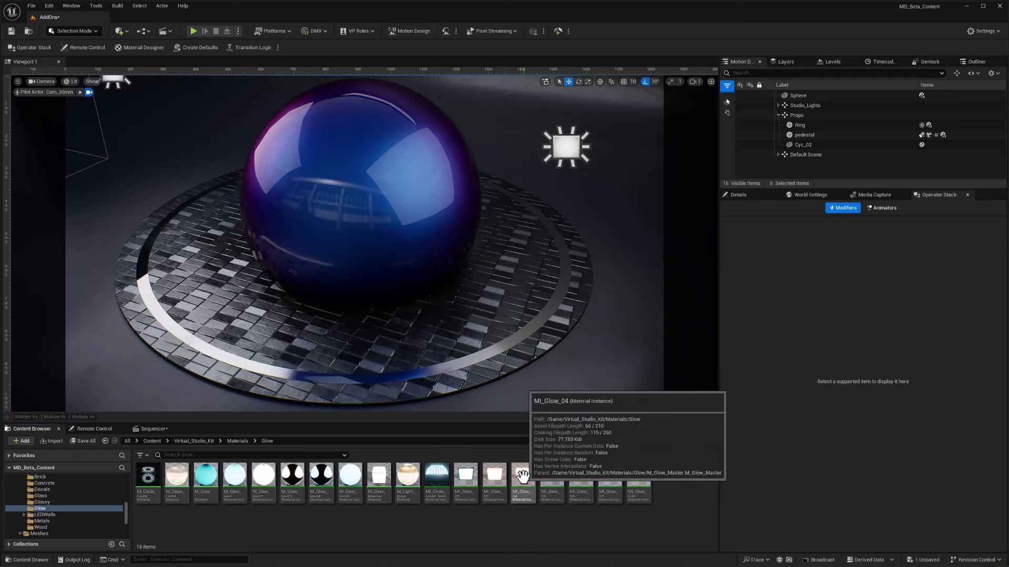
left_click_drag(523, 477, 457, 363)
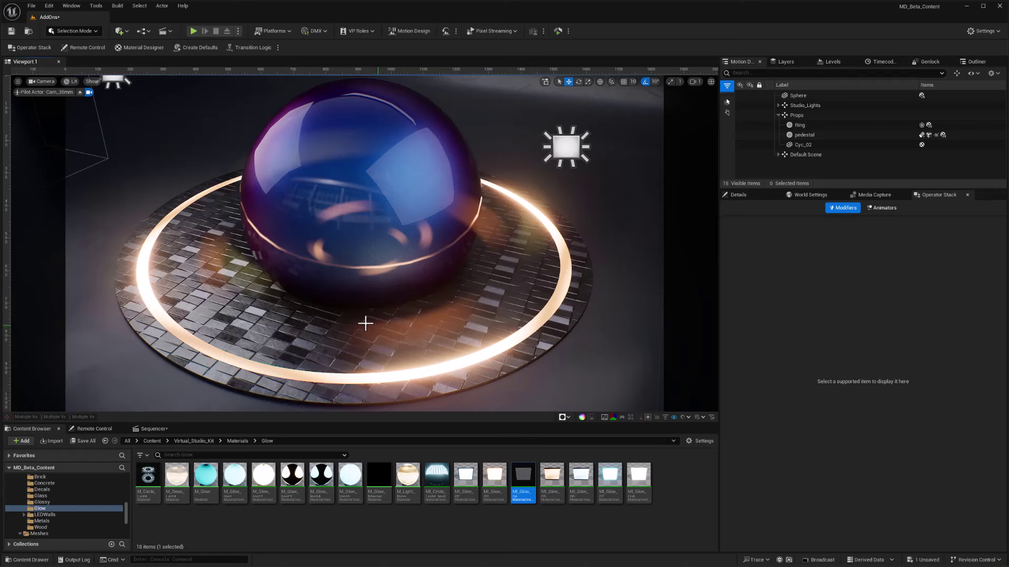
middle_click_drag(434, 335, 466, 344)
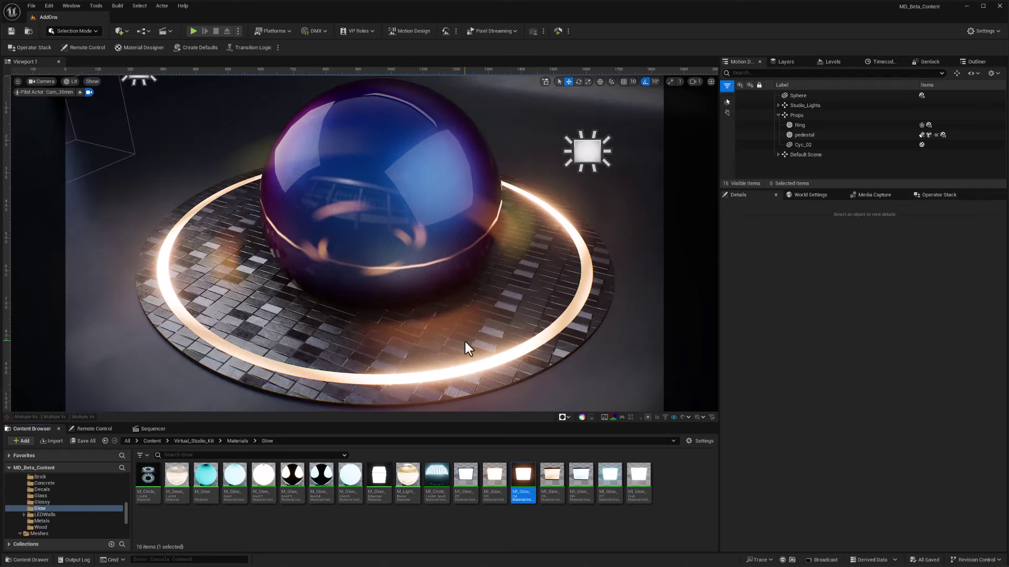
- Save the level, then place SM_CircleLight from Virtual_Studio_Kit > Meshes > Props beside the sphere
key("ctrl+s")
left_click(192, 440)
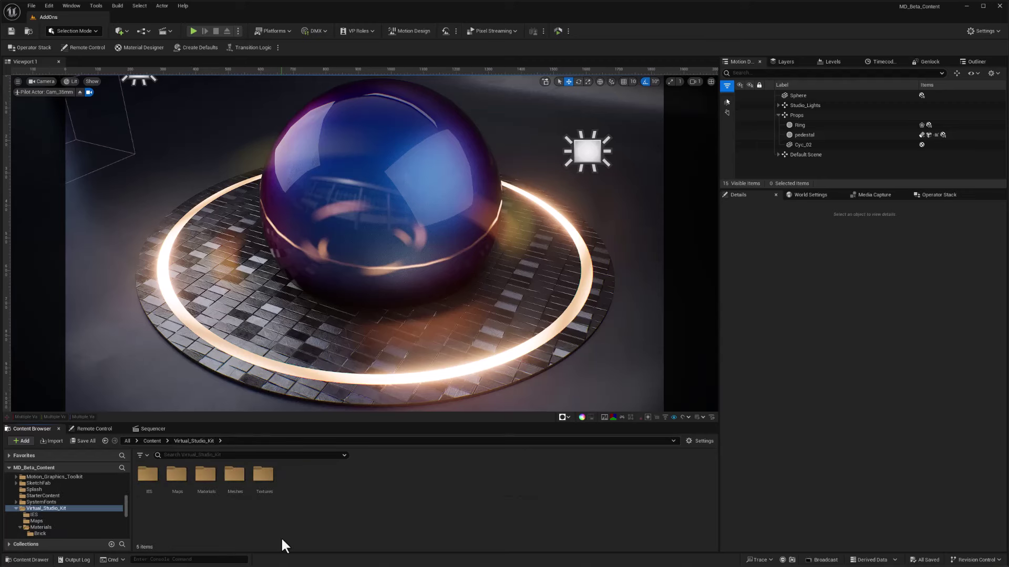
double_click(234, 476)
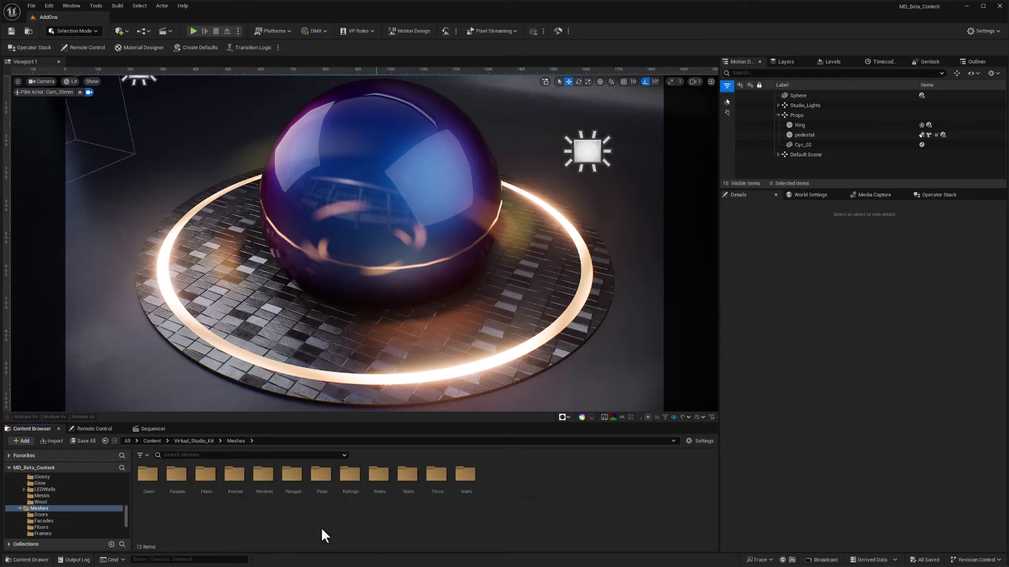
double_click(320, 475)
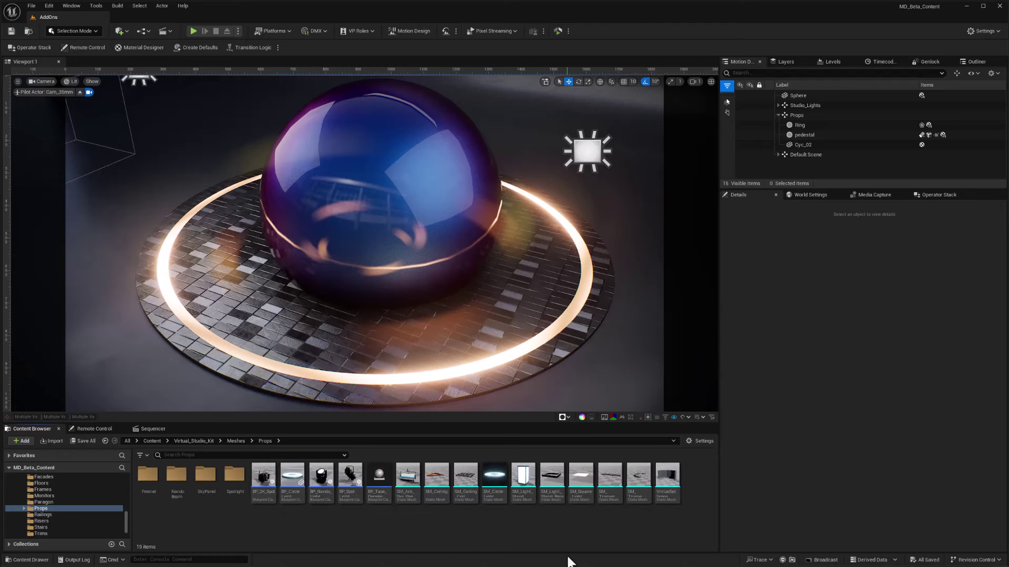
mouse_move(491, 476)
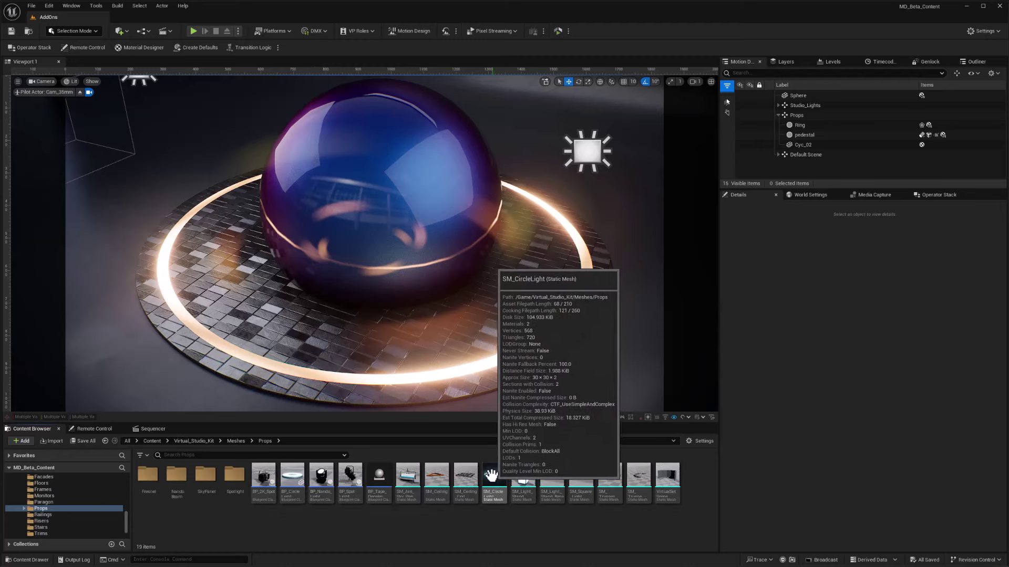
left_click_drag(491, 476, 321, 315)
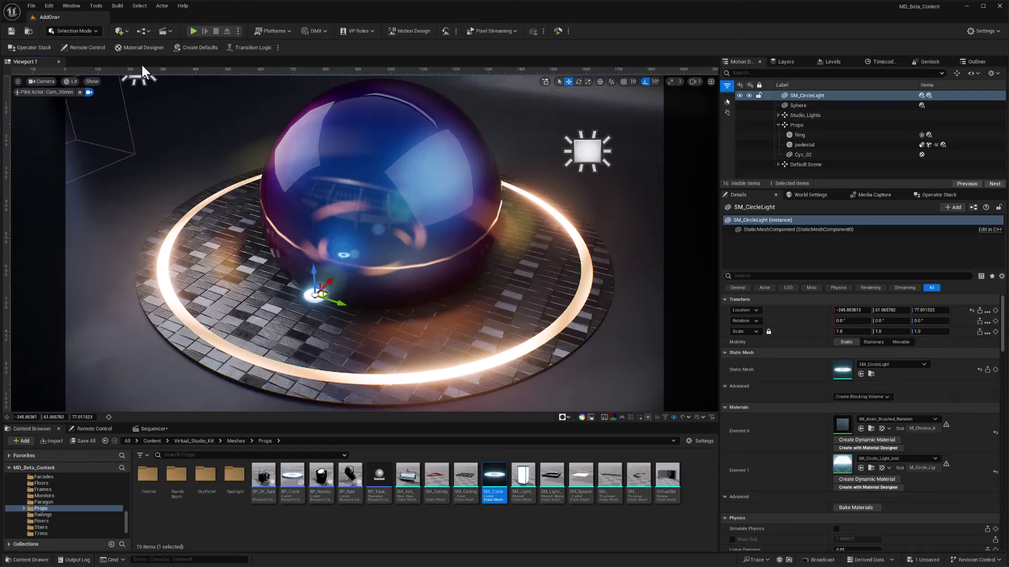
- Add a Cloner Actor to the level by searching 'clon' in Quick Add
left_click(122, 31)
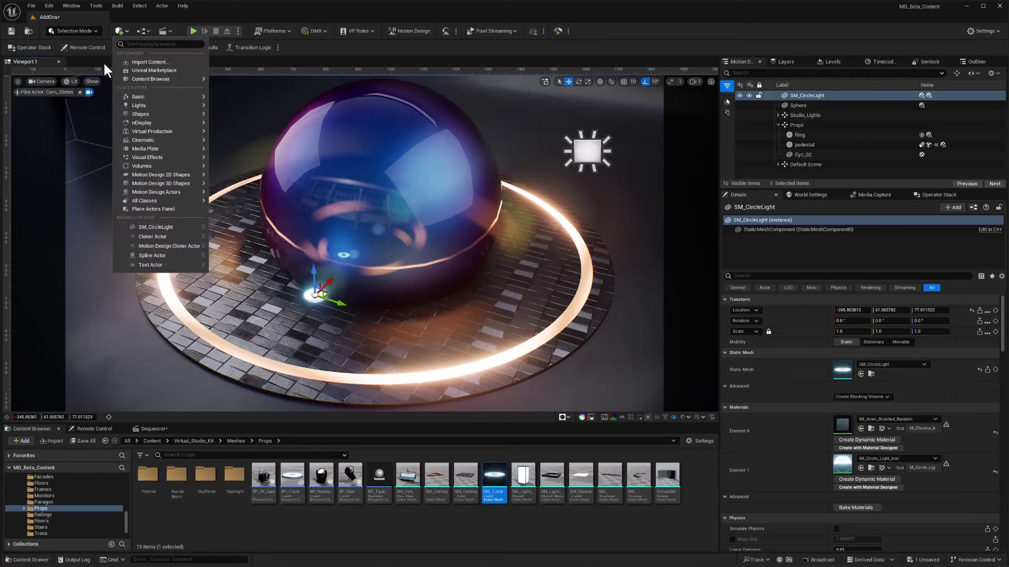
type("clone")
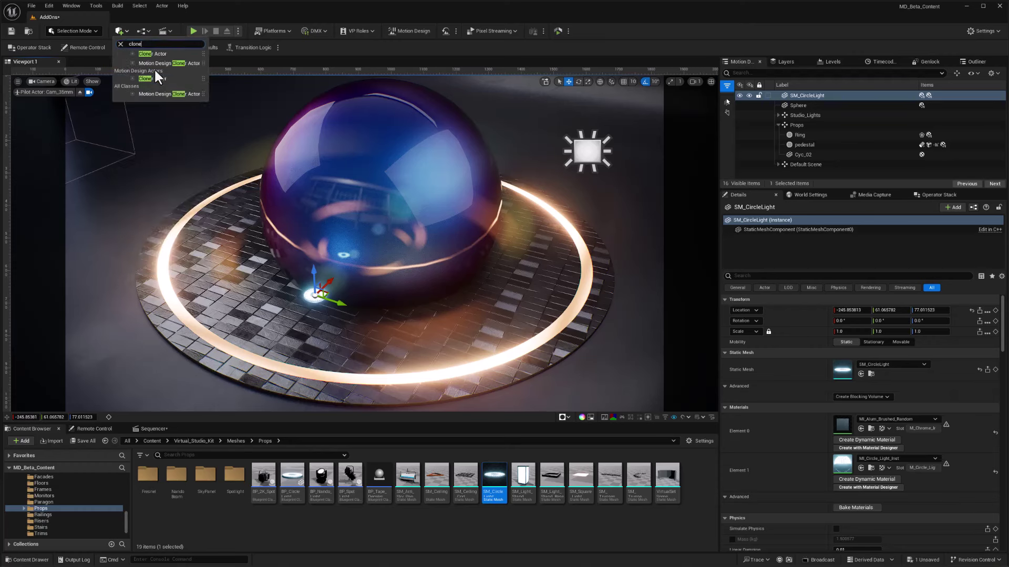
left_click(164, 77)
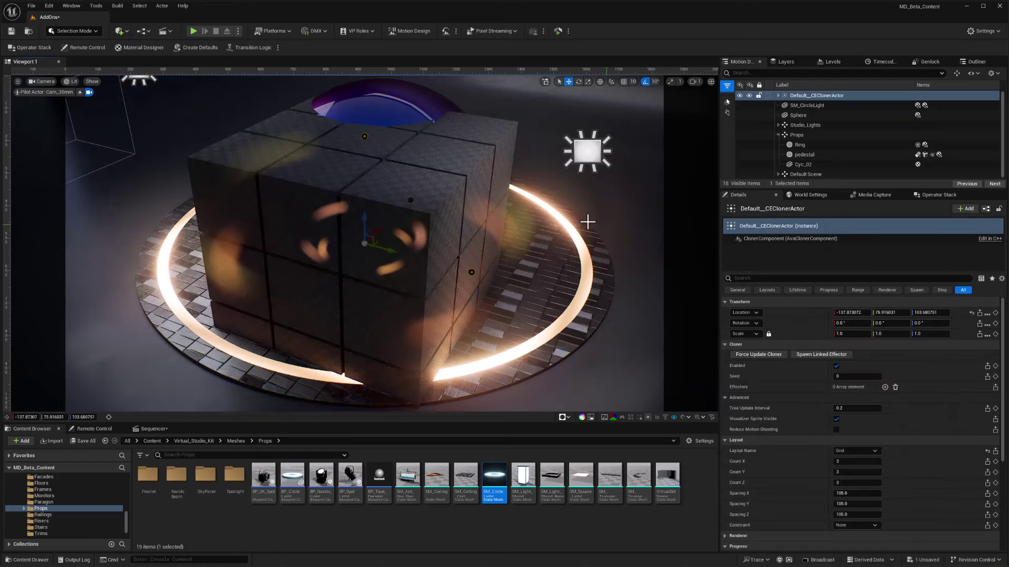
- Parent SM_CircleLight under the cloner in the Outliner and delete the cloner's DefaultCube
left_click(800, 105)
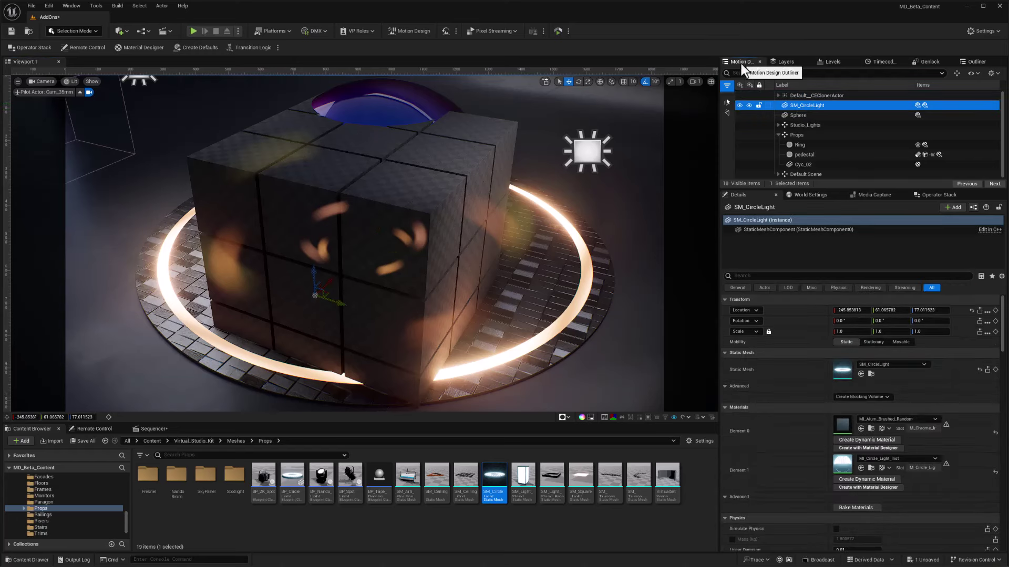
left_click_drag(798, 105, 801, 95)
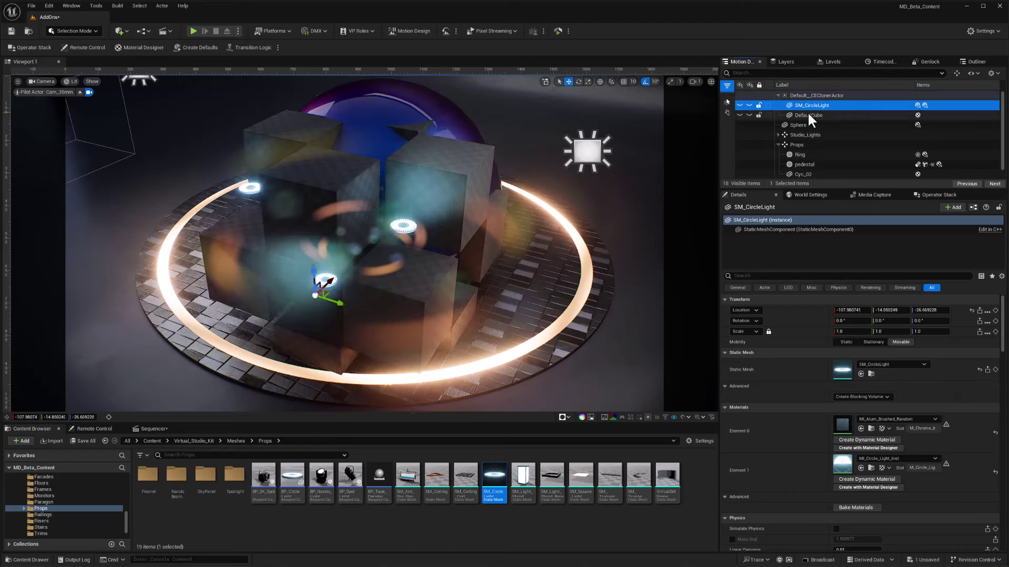
left_click(807, 114)
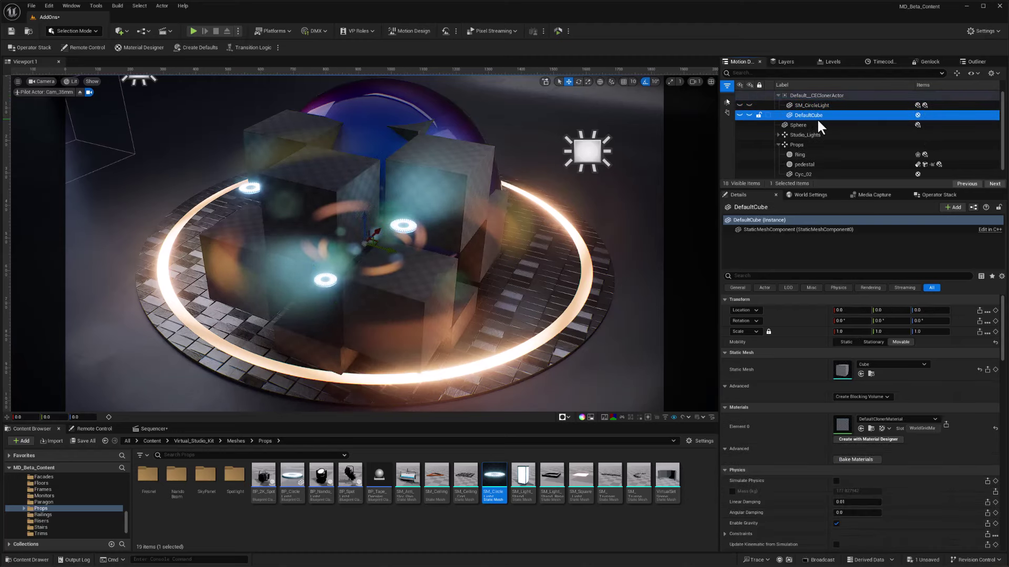
key("Delete")
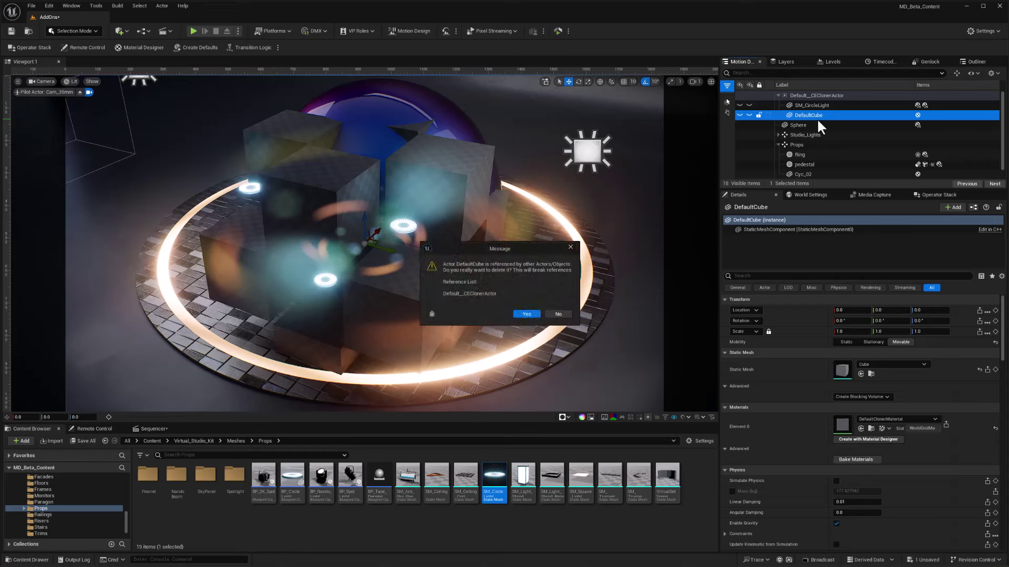
- Confirm the DefaultCube deletion and switch the cloner's layout to Circle
left_click(527, 314)
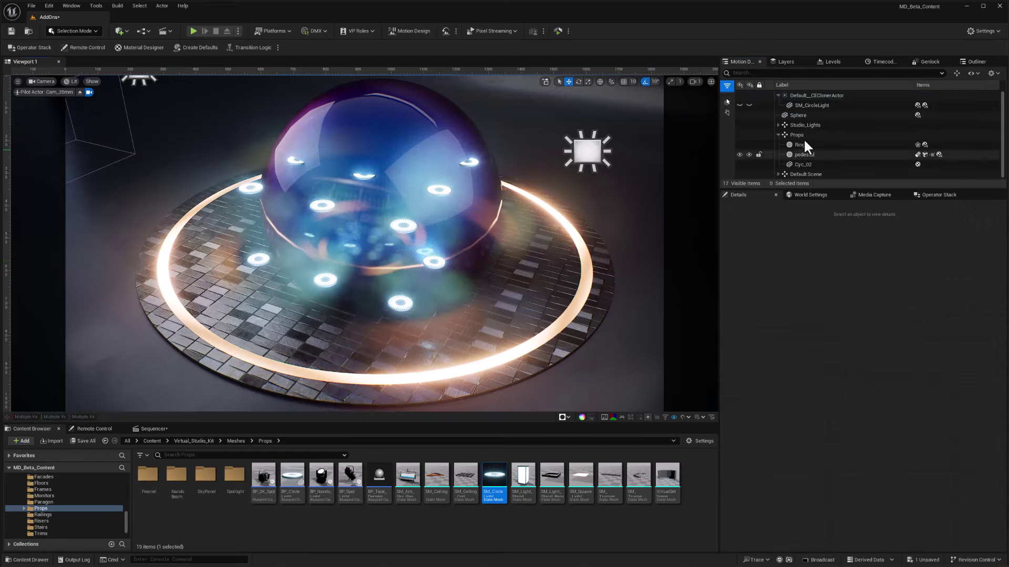
left_click(807, 97)
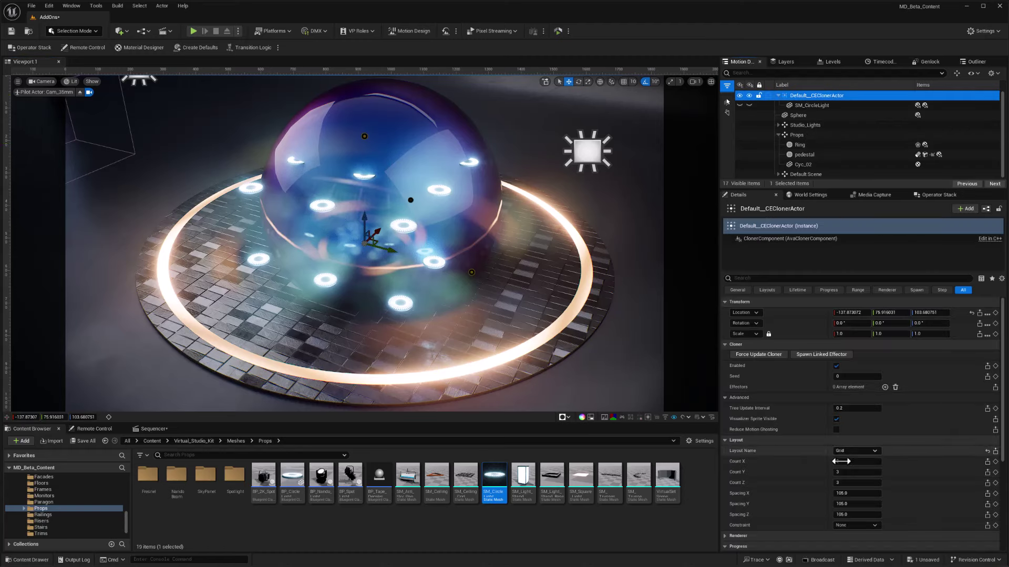
left_click(874, 453)
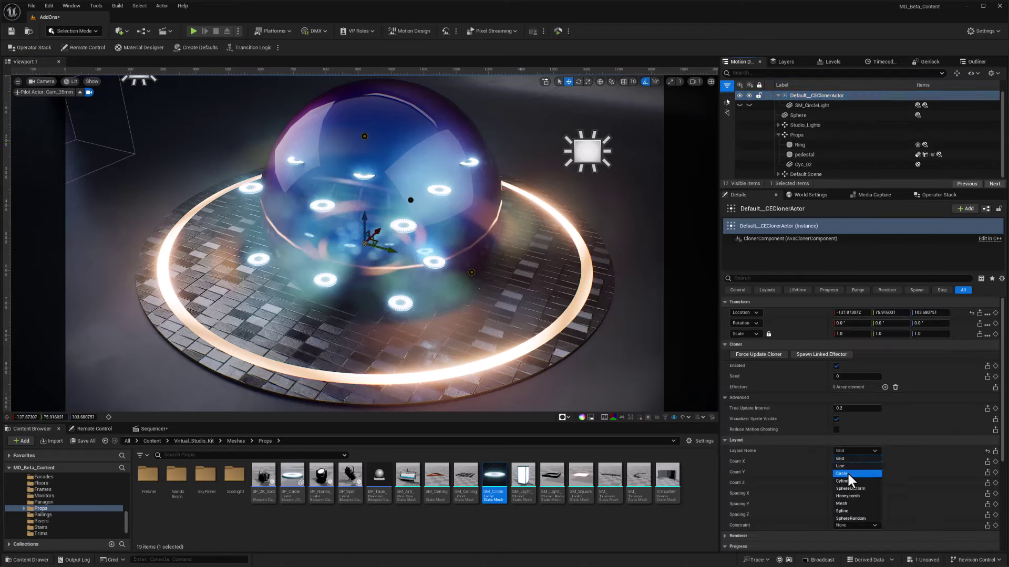
left_click(888, 466)
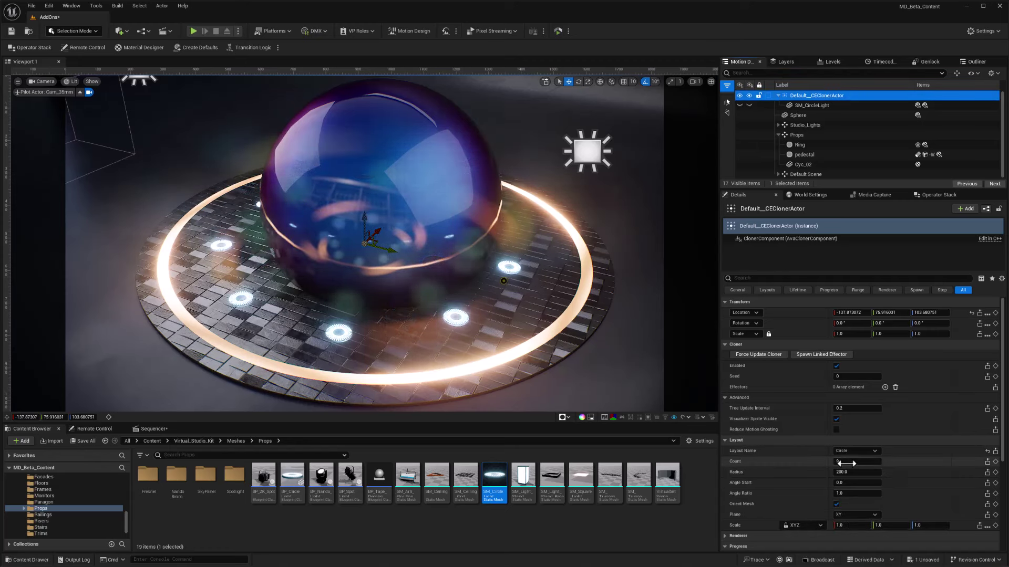
- Set the cloner Count to 15 and move the light ring to centre on the sphere
left_click(869, 462)
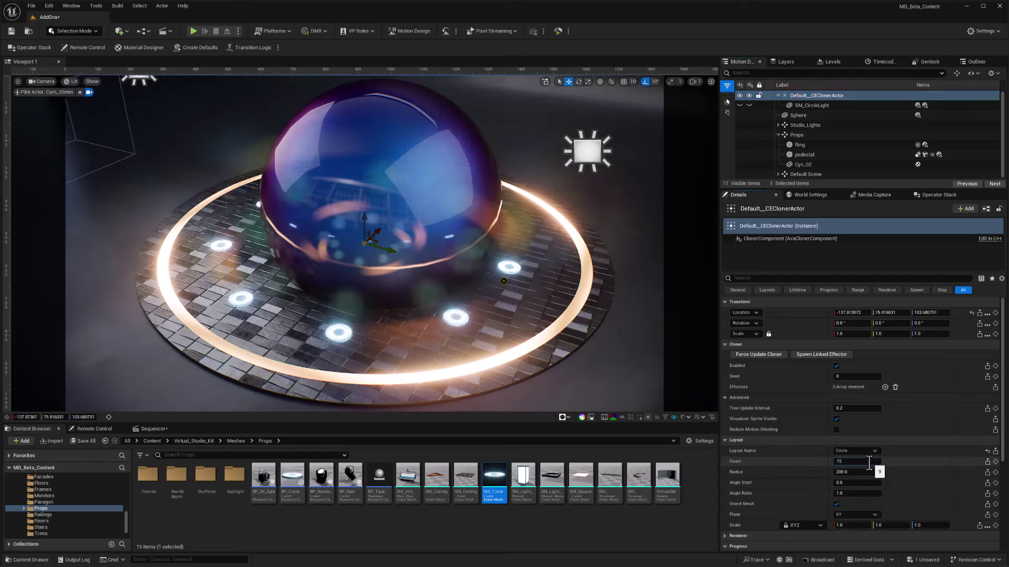
type("15")
key("Return")
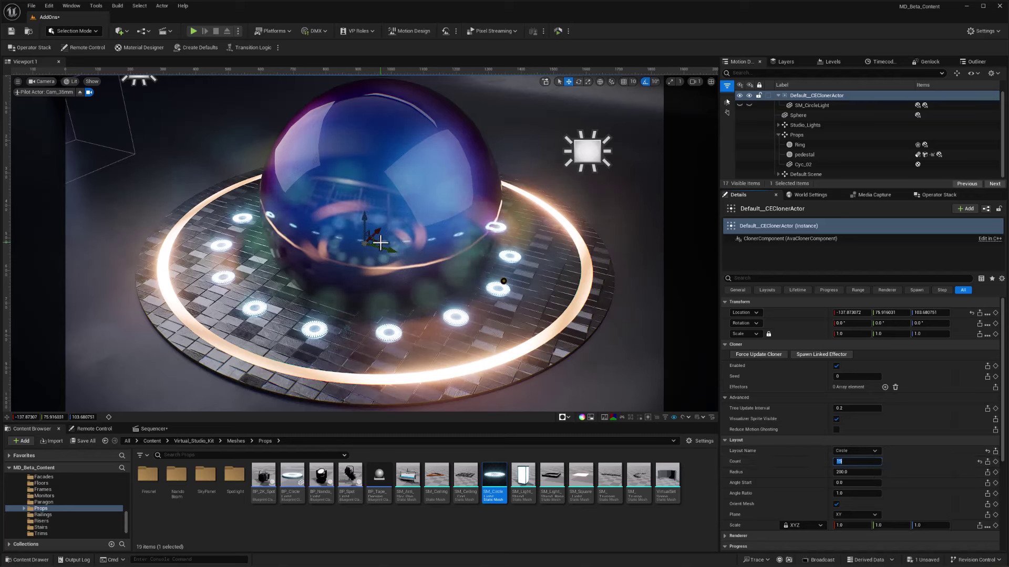
left_click_drag(380, 244, 392, 224)
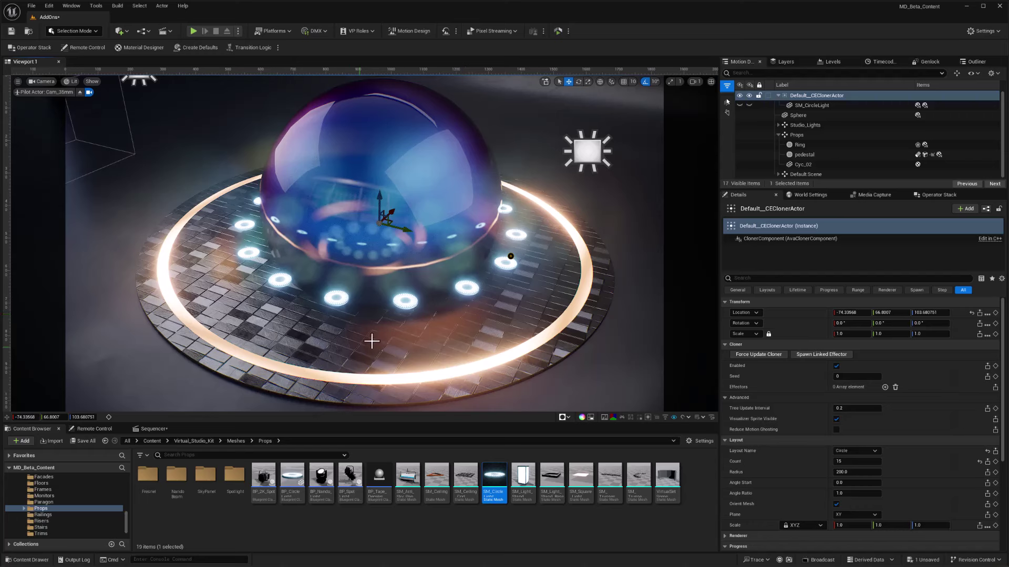